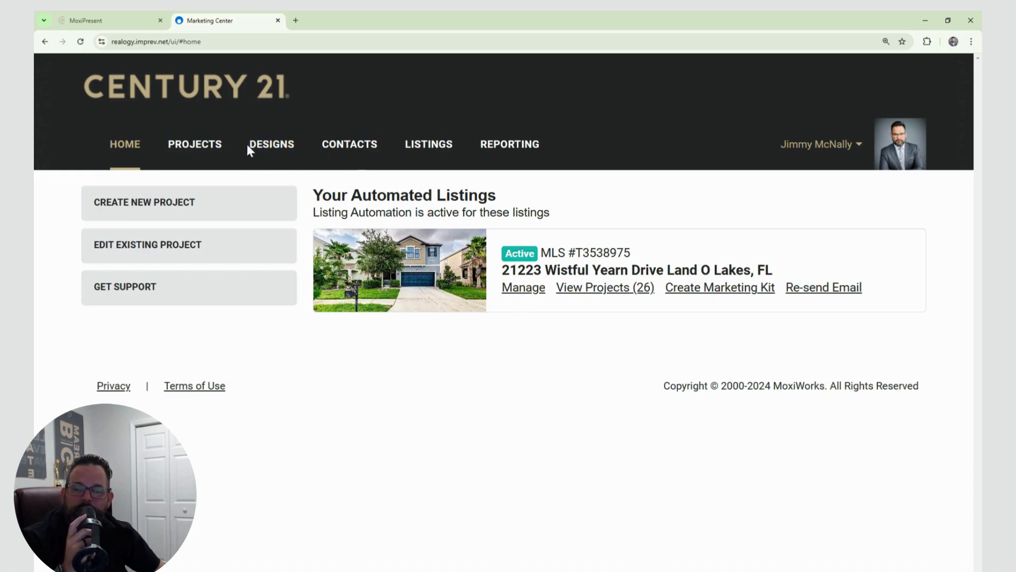
Step: Browse the Flyers product category in the Designs gallery
left_click(275, 148)
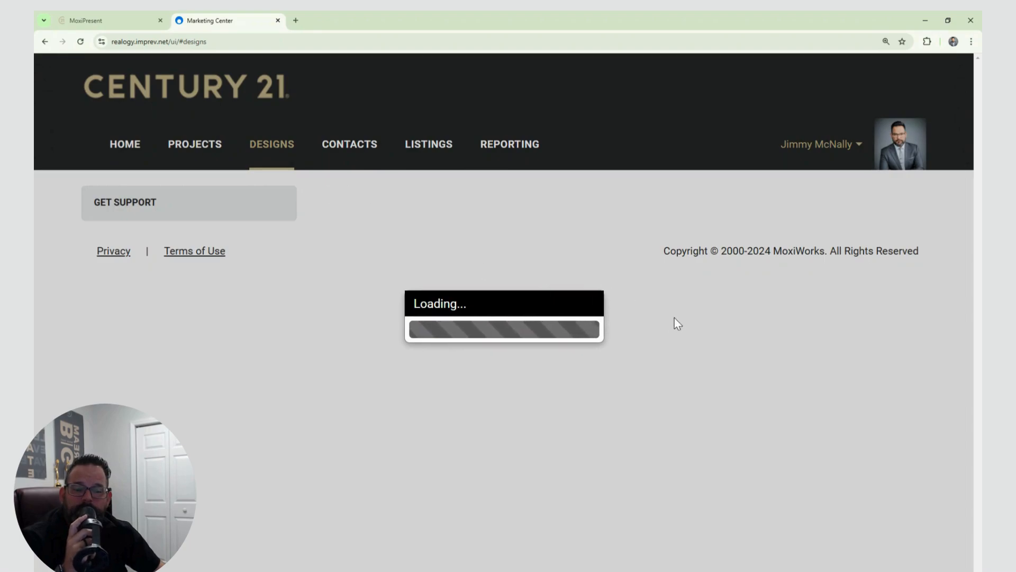
scroll(659, 328, "down", 10)
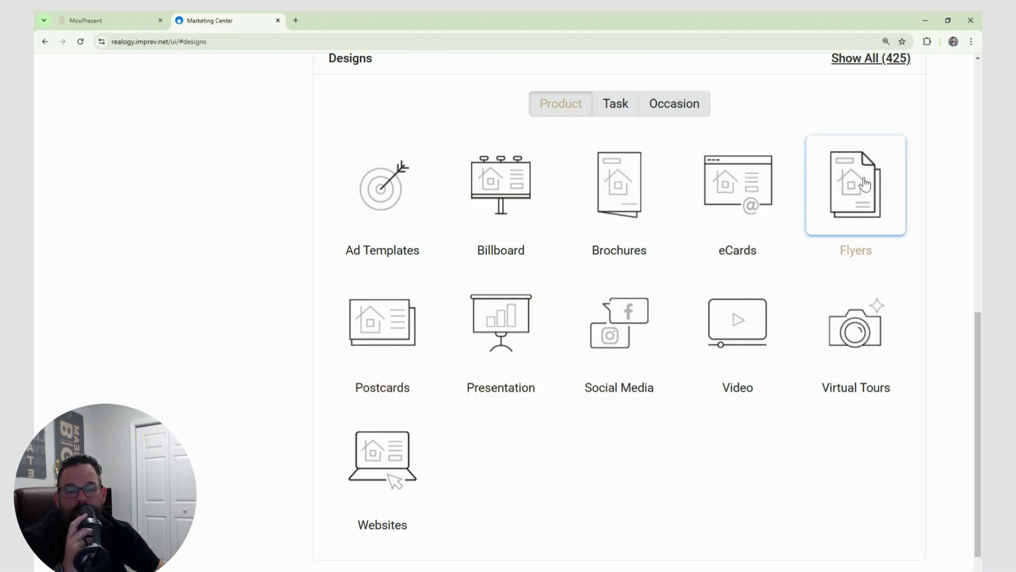
left_click(863, 185)
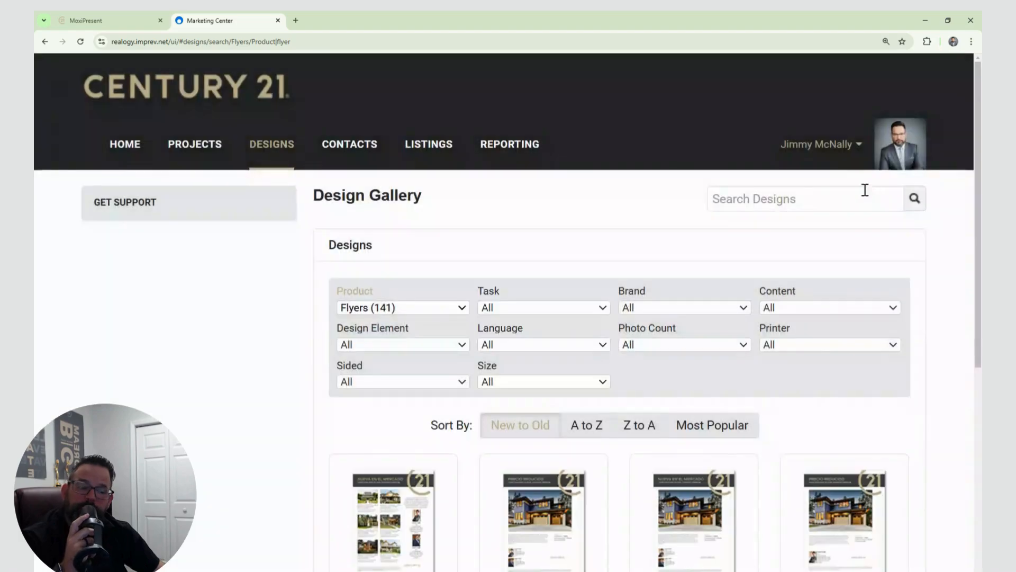
scroll(727, 368, "down", 2)
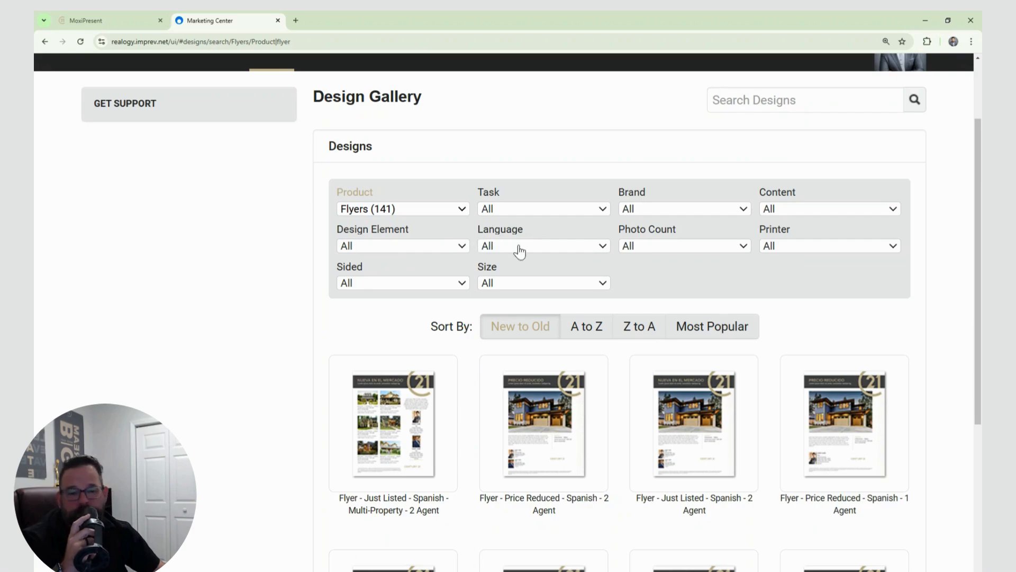
scroll(573, 325, "down", 4)
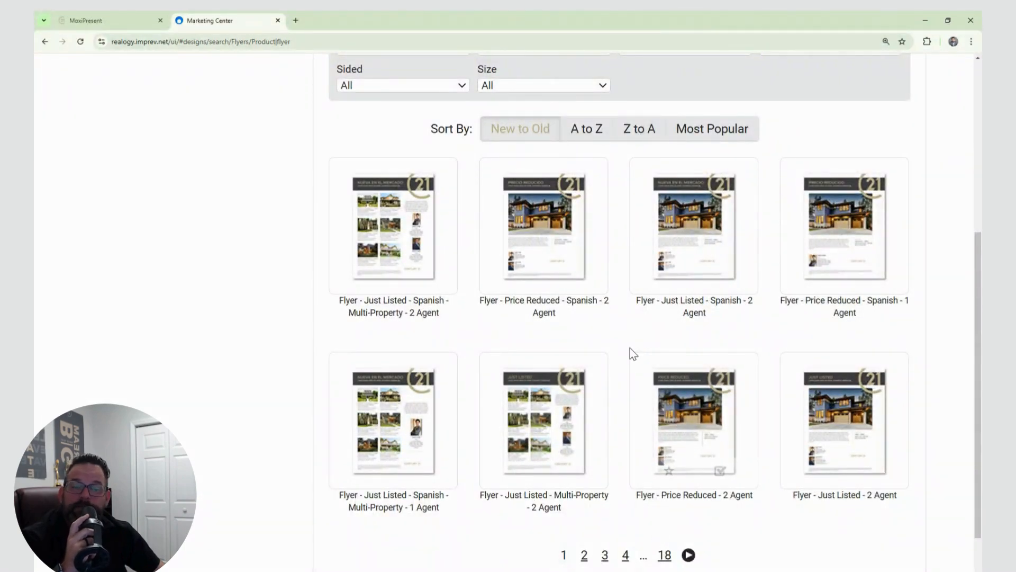
Step: Filter the flyer designs by the Just Listed task and look through the matching templates
scroll(618, 314, "up", 2)
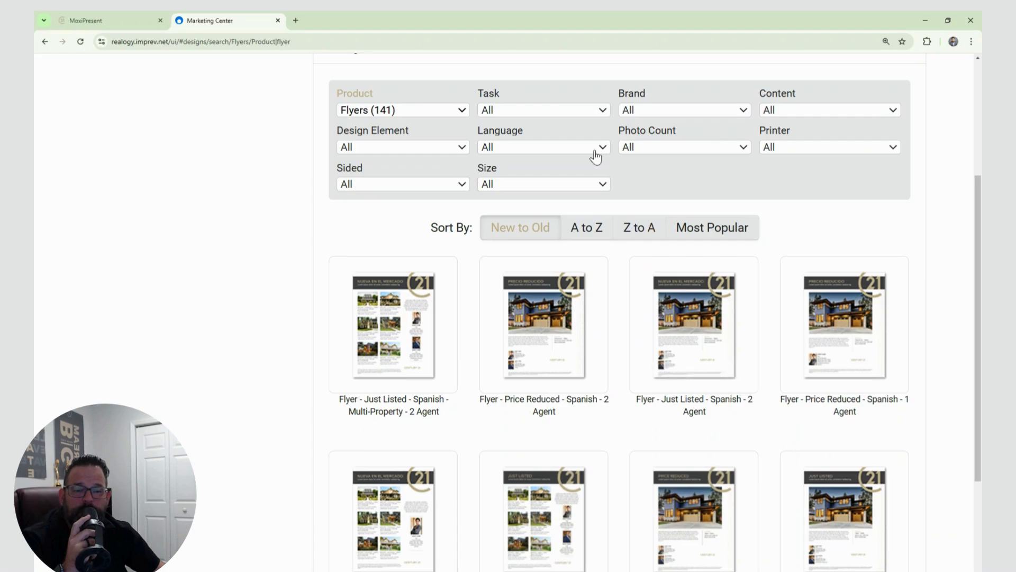
left_click(524, 113)
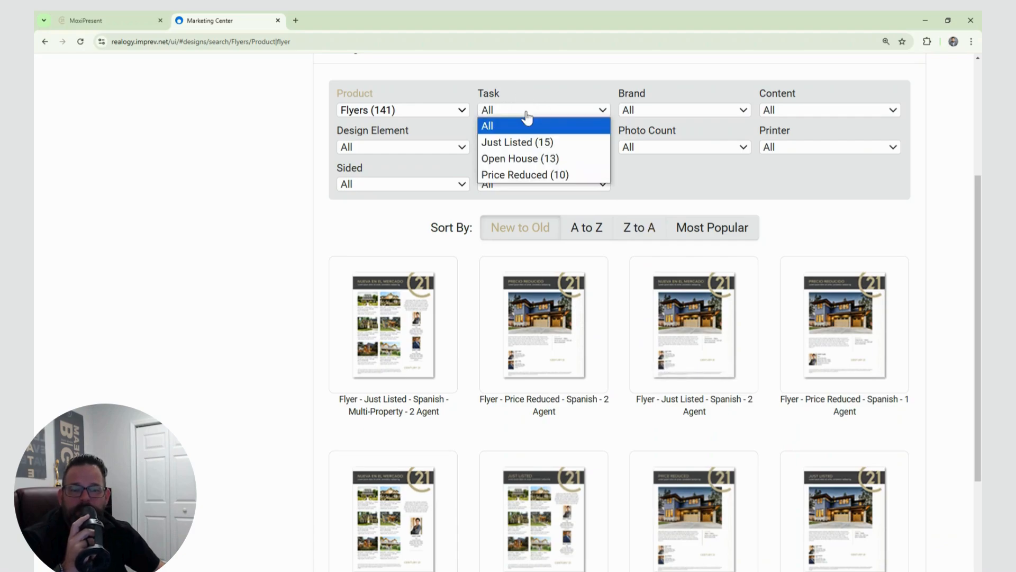
left_click(530, 145)
scroll(585, 275, "down", 5)
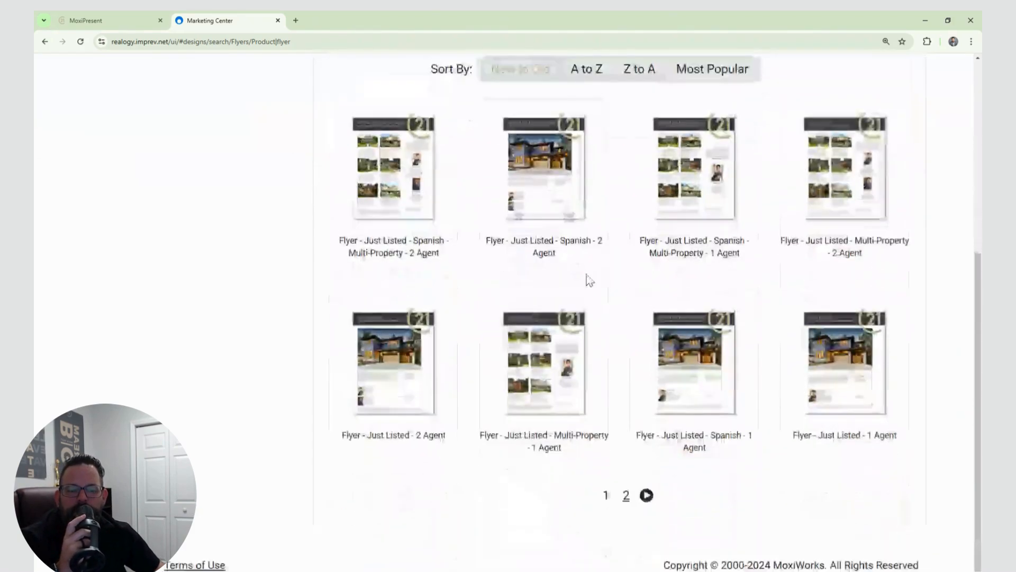
scroll(614, 413, "up", 5)
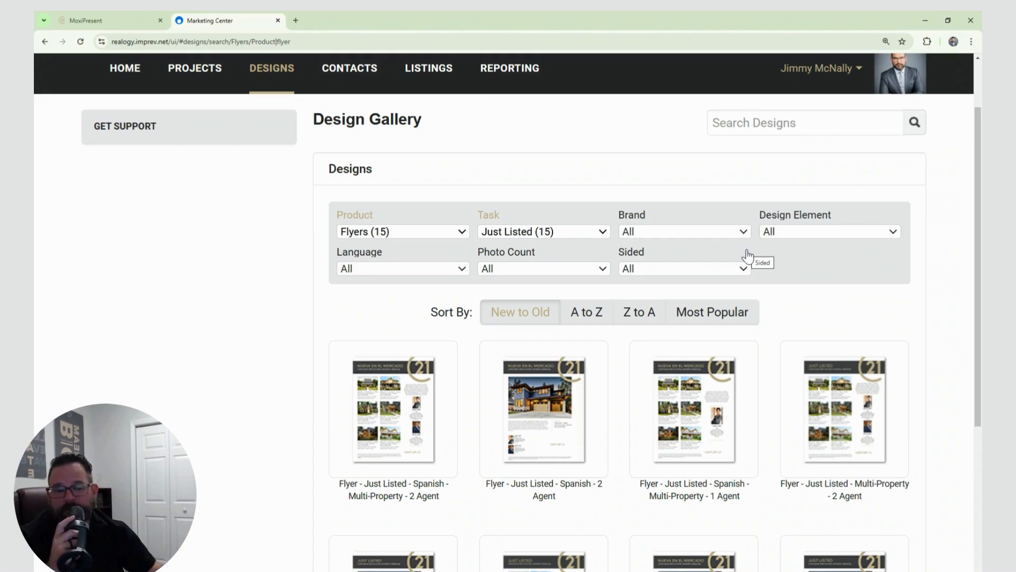
Step: Narrow the Just Listed flyers to the 1 Agent design element
left_click(810, 237)
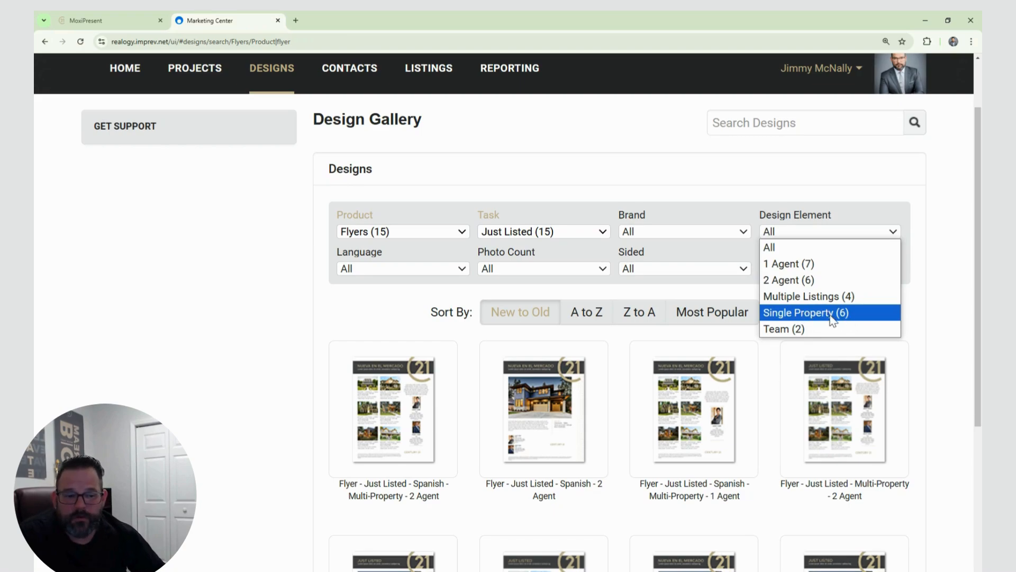
left_click(783, 265)
scroll(704, 382, "down", 3)
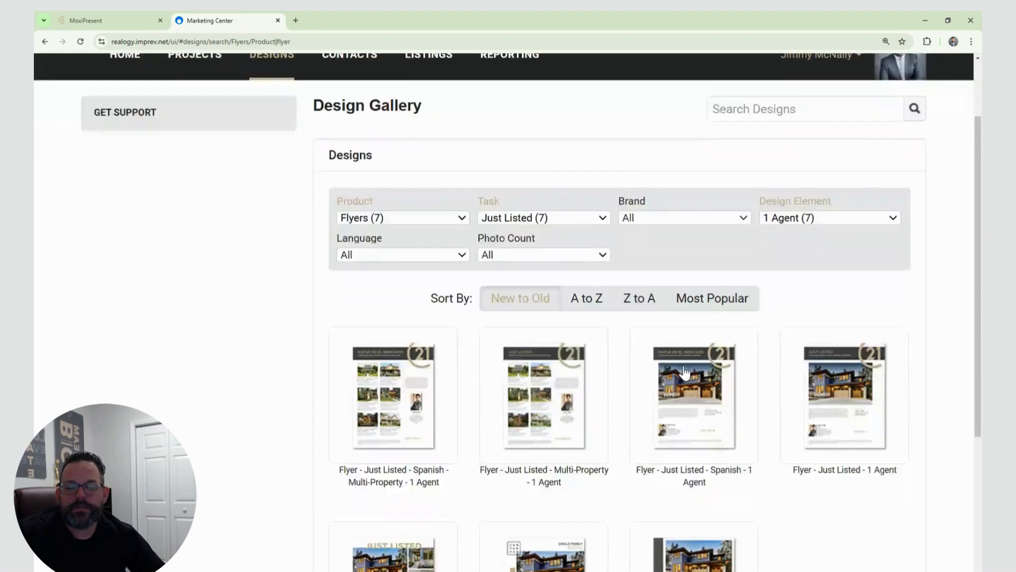
scroll(663, 379, "down", 3)
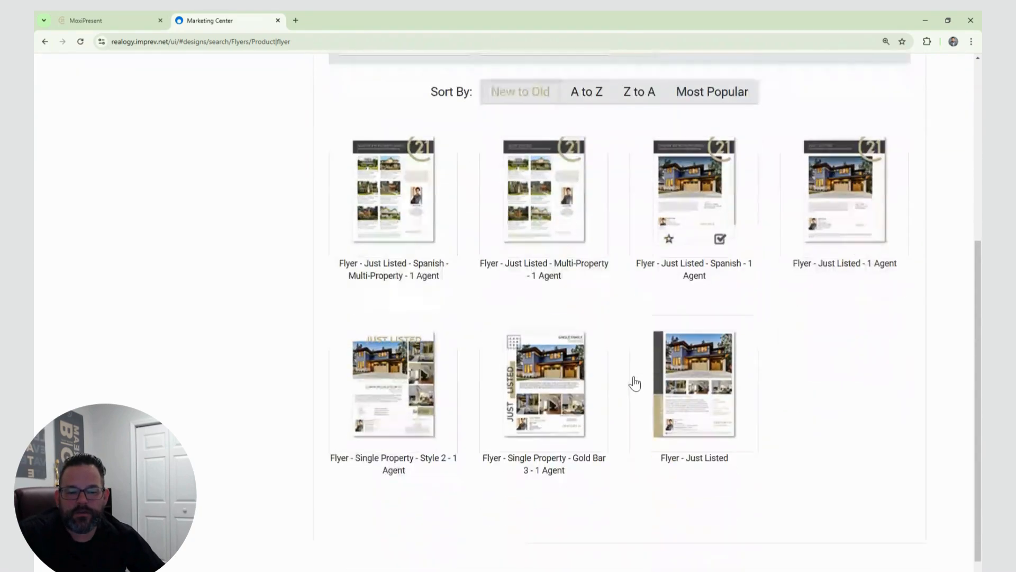
Step: Open the details of the design "Flyer - Single Property - Style 2 - 1 Agent"
mouse_move(682, 322)
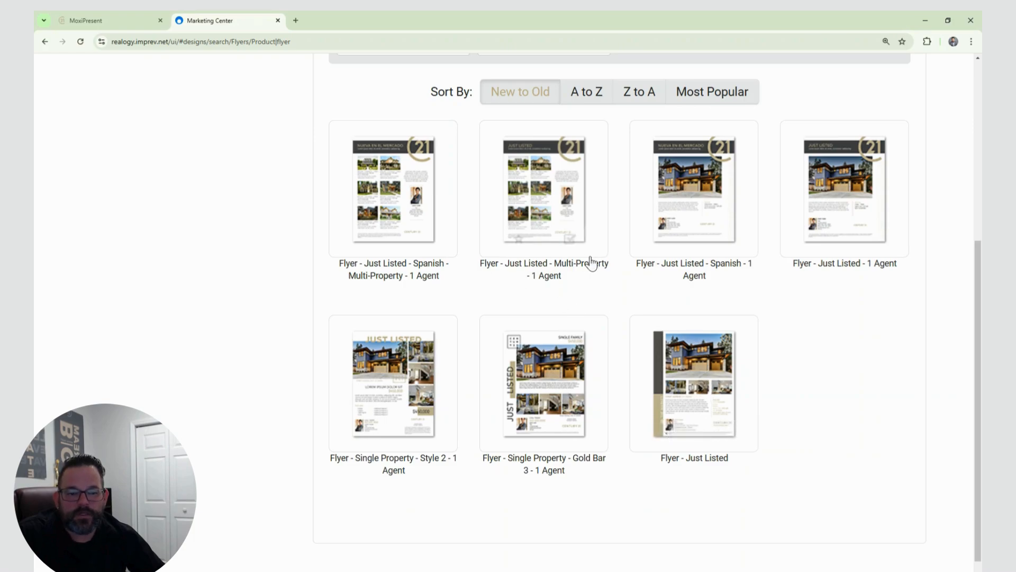
mouse_move(850, 179)
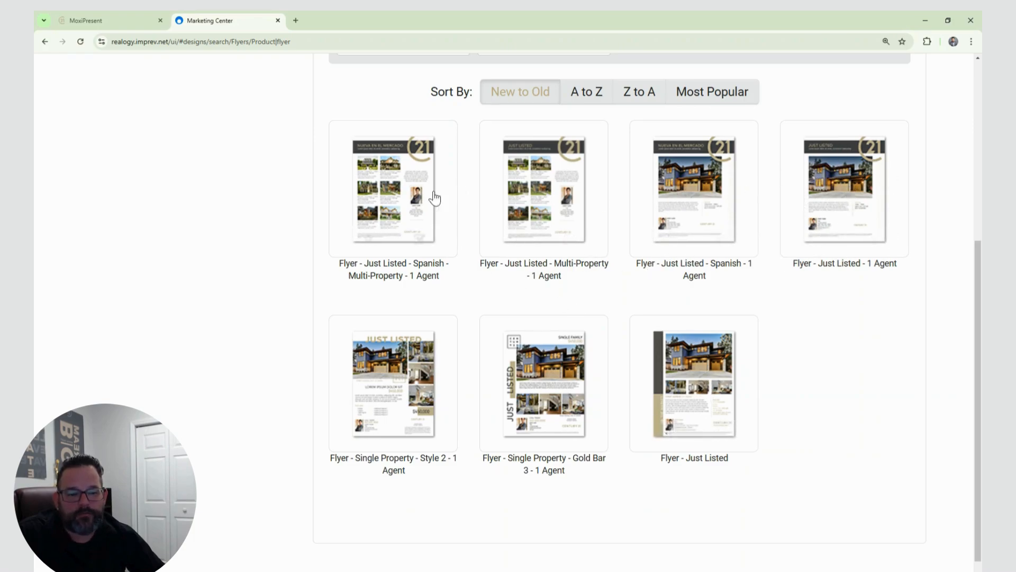
mouse_move(410, 363)
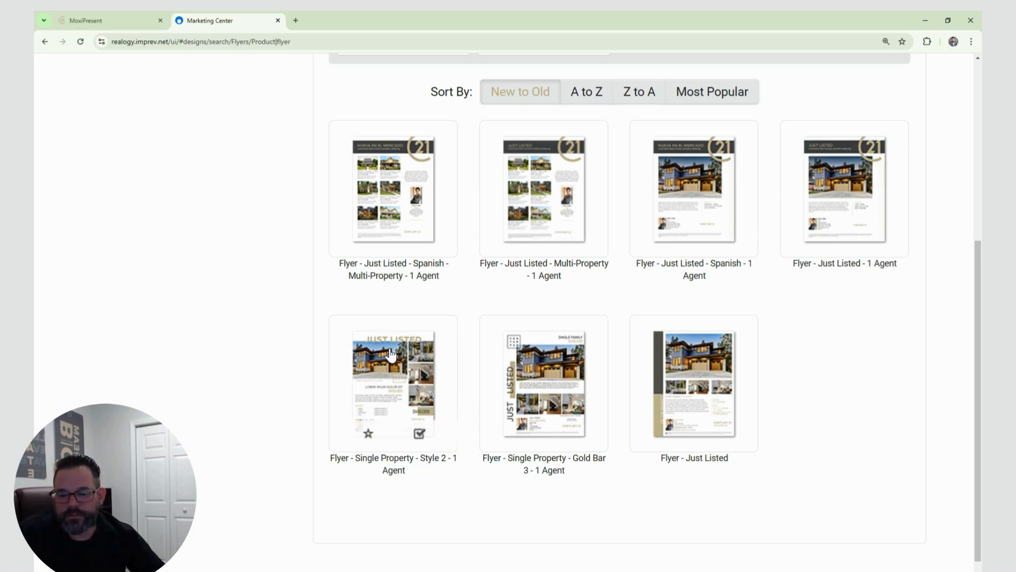
left_click(418, 360)
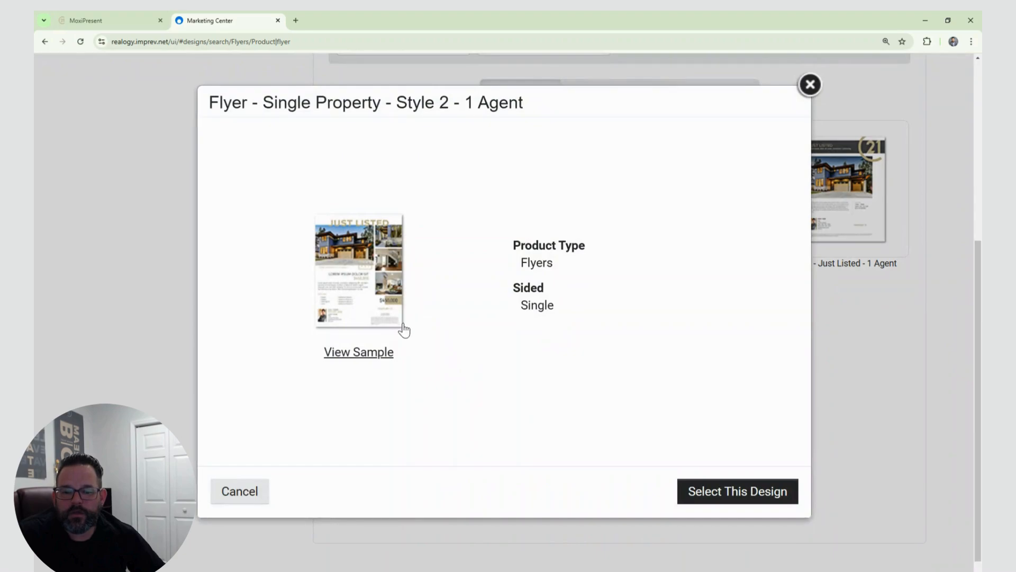
Step: View the flyer design's sample PDF and return to the design details
left_click(360, 351)
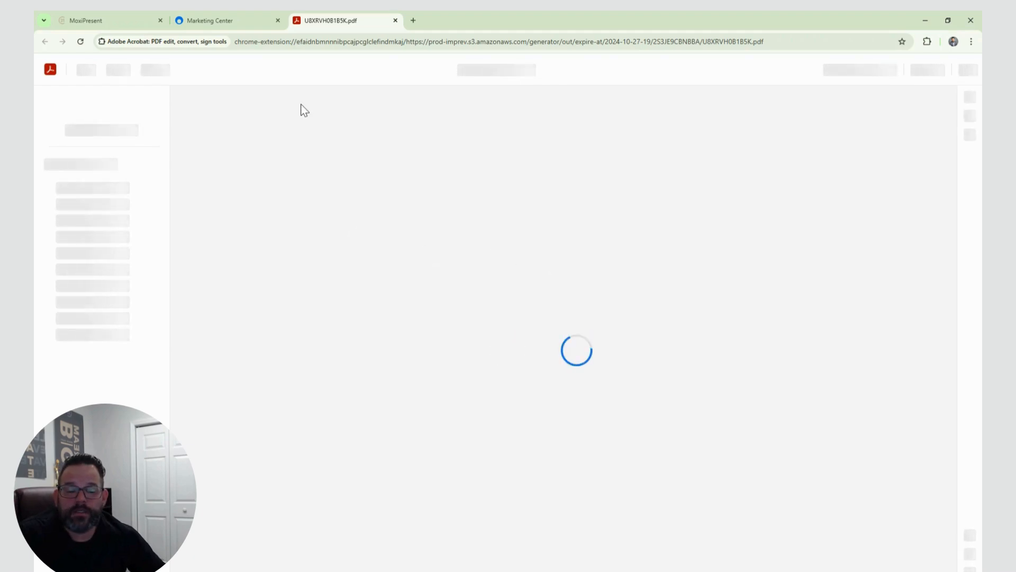
left_click(237, 23)
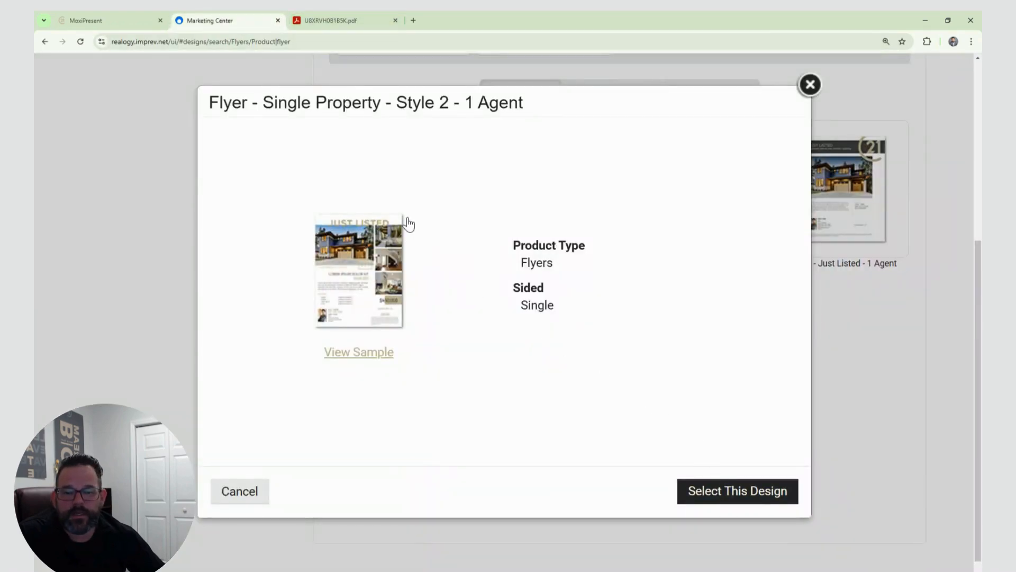
left_click(334, 21)
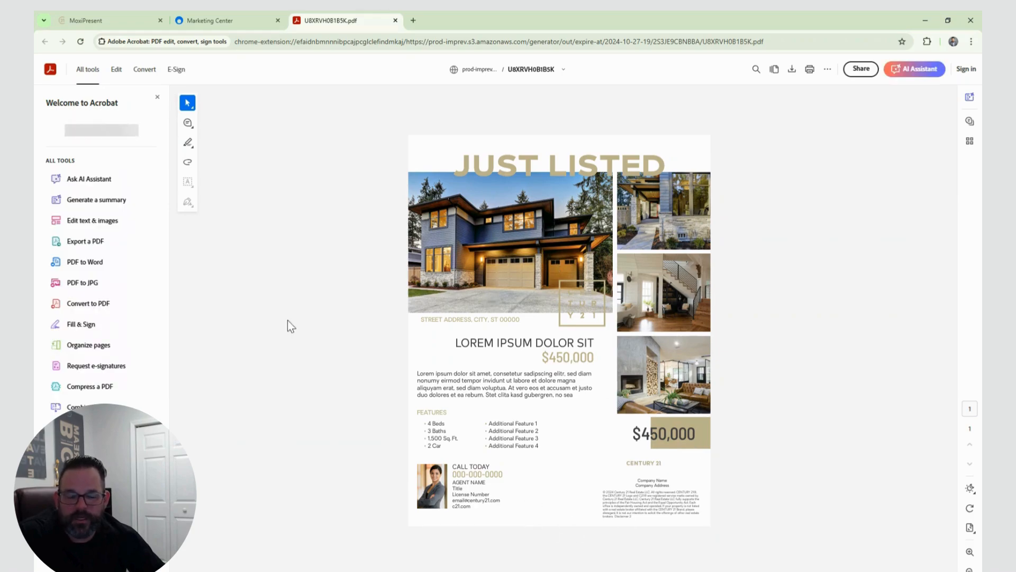
left_click(207, 26)
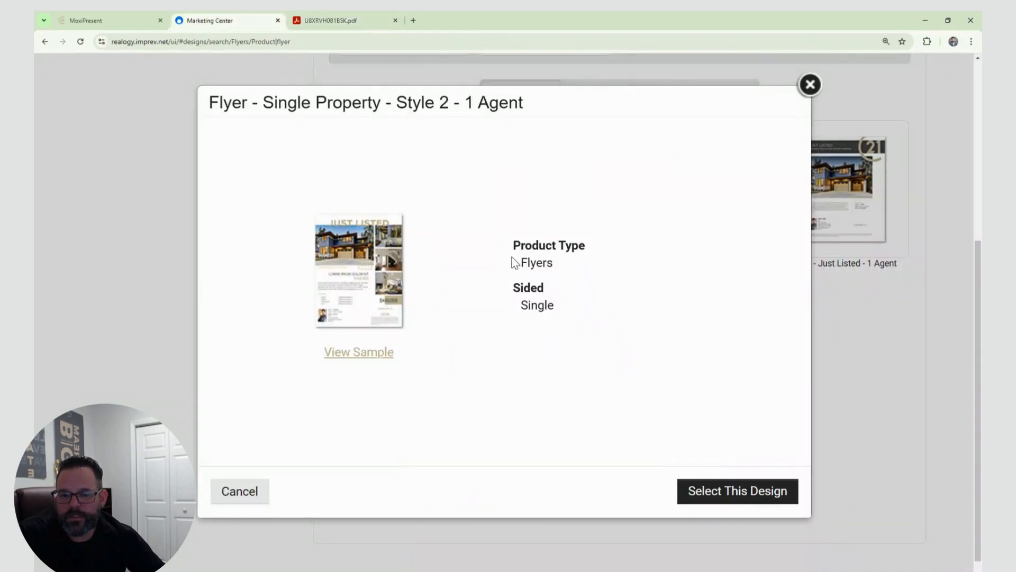
Step: Select this flyer design for a new project and name the project "On The Market"
left_click(717, 493)
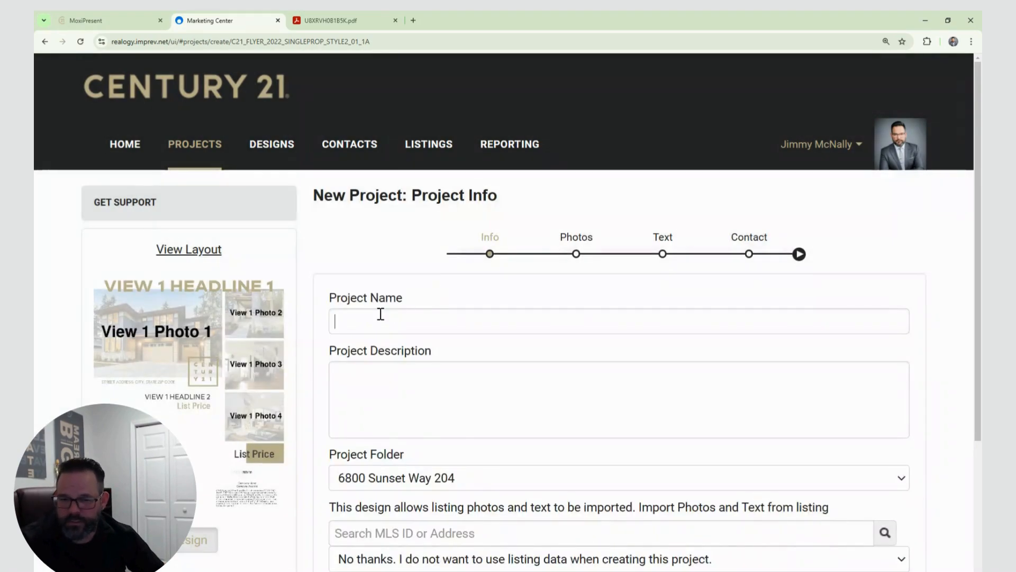
left_click(380, 314)
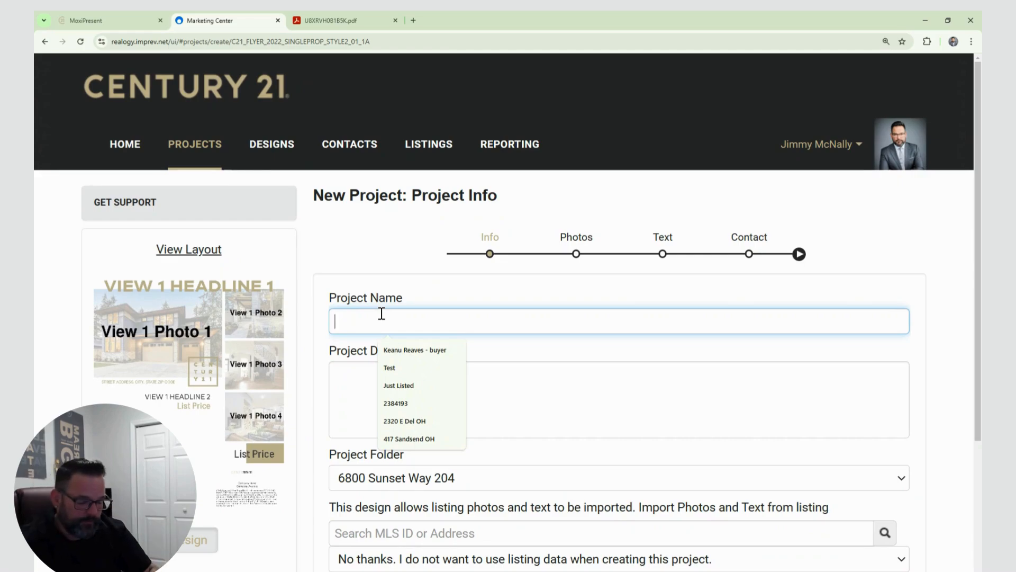
type("On The MArket")
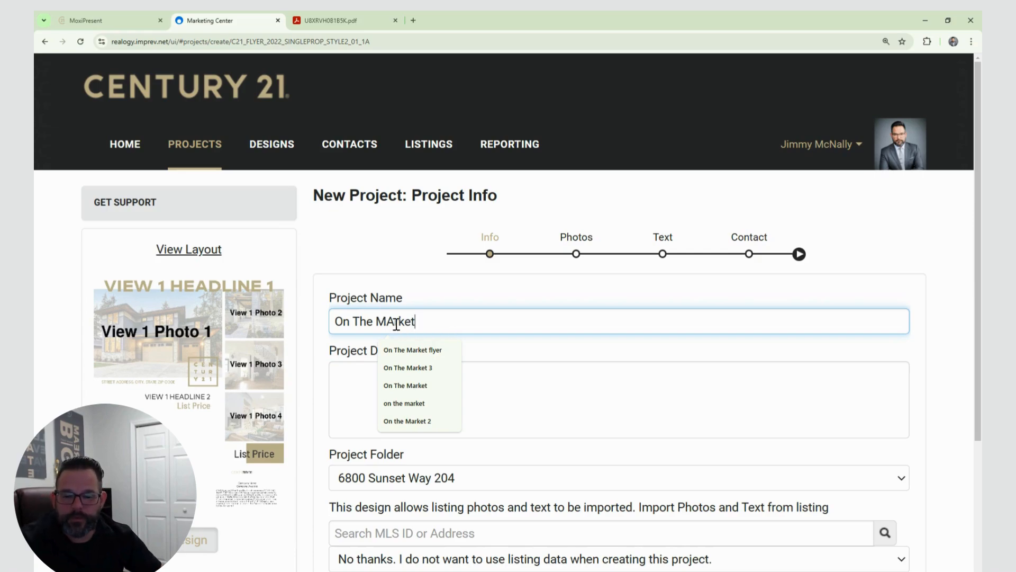
key("BackSpace")
type("a")
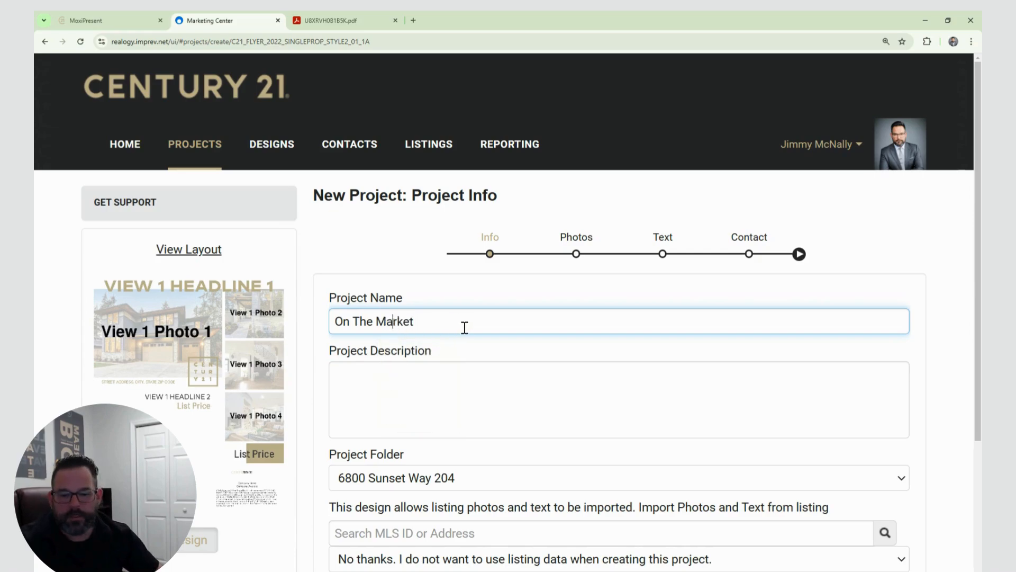
Step: Leave the project description empty and set the project folder to the one named after the listing's street address
left_click(469, 355)
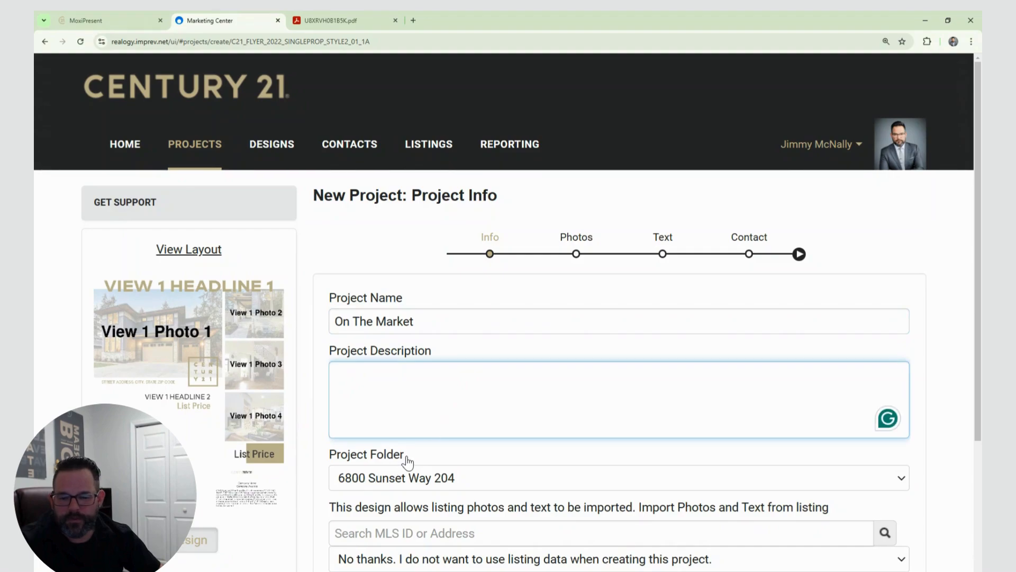
scroll(519, 470, "down", 1)
left_click(517, 435)
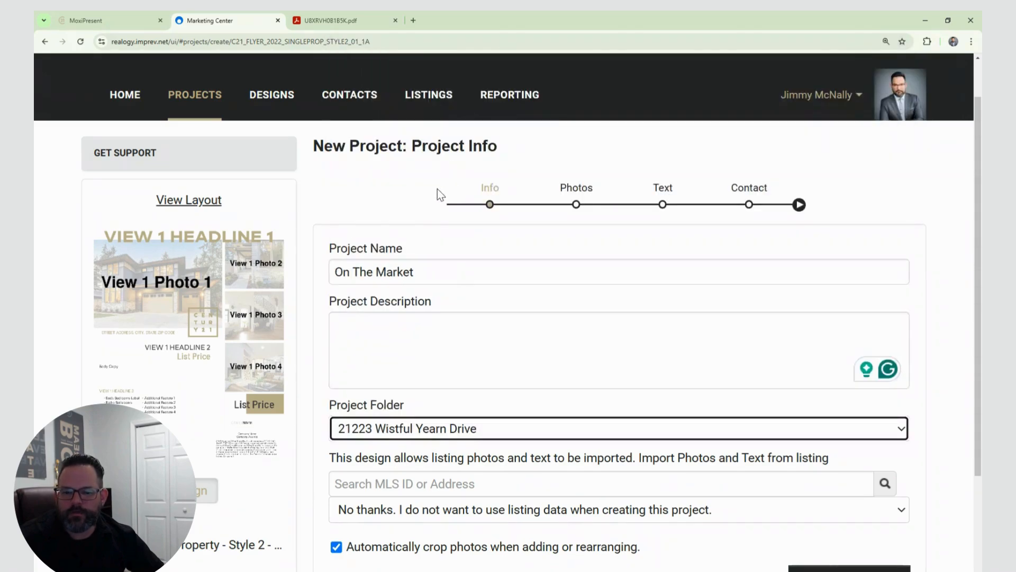
Step: Find the Land O Lakes listing by its street number, choose it for photo and text import, and confirm creating the project
scroll(463, 288, "down", 1)
left_click(449, 439)
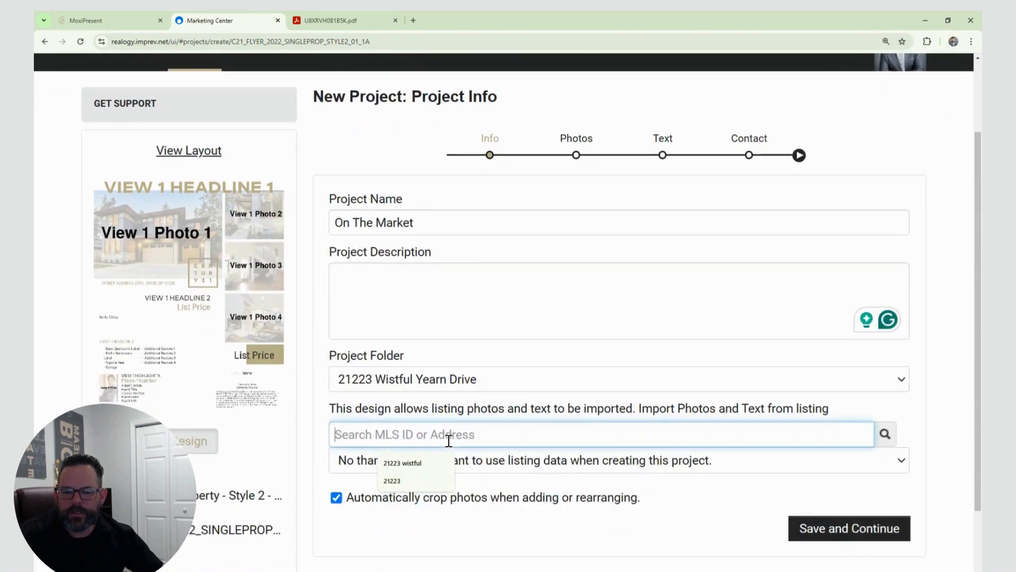
type("21223")
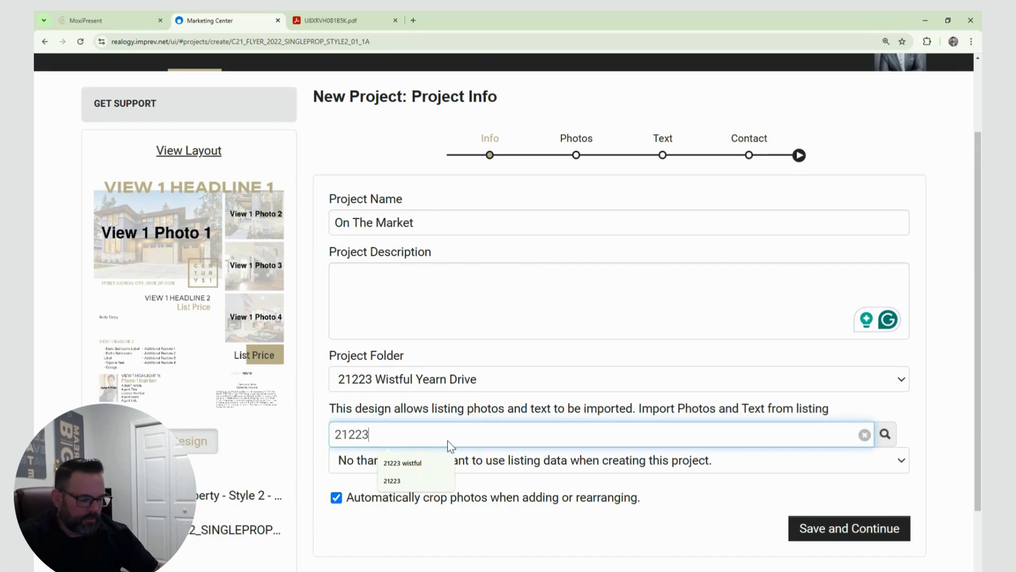
key("Return")
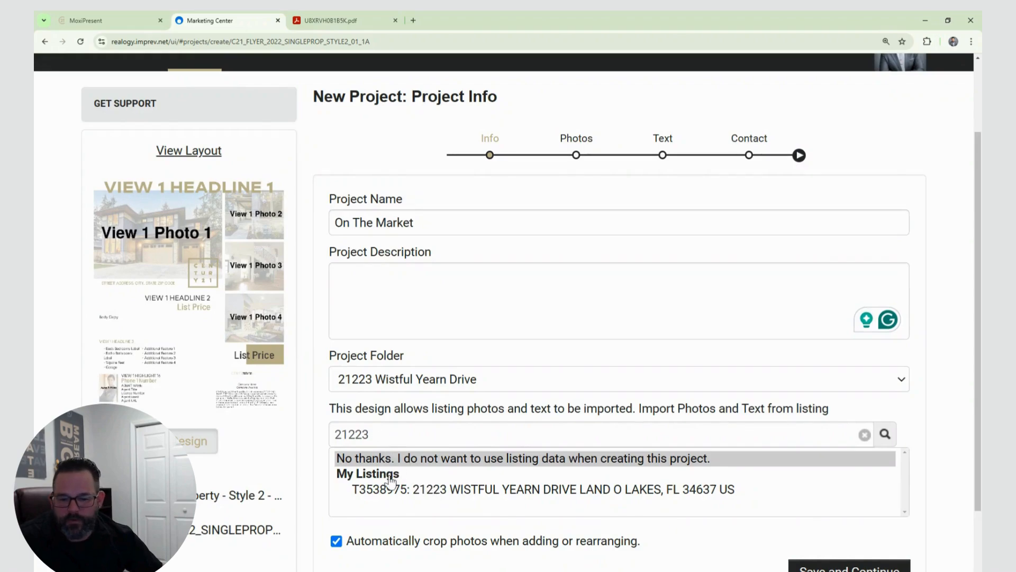
left_click(404, 491)
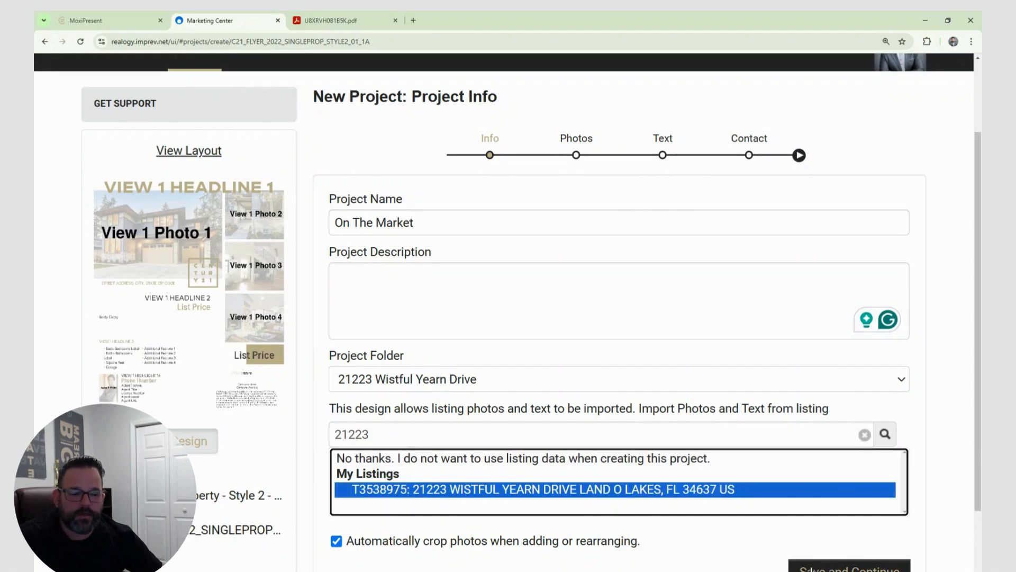
left_click(815, 569)
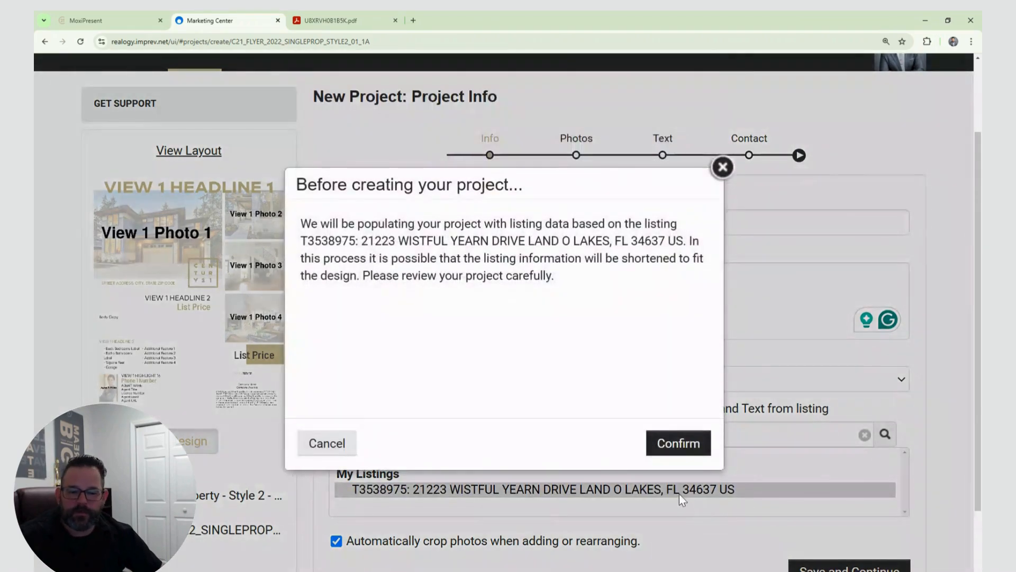
left_click(684, 445)
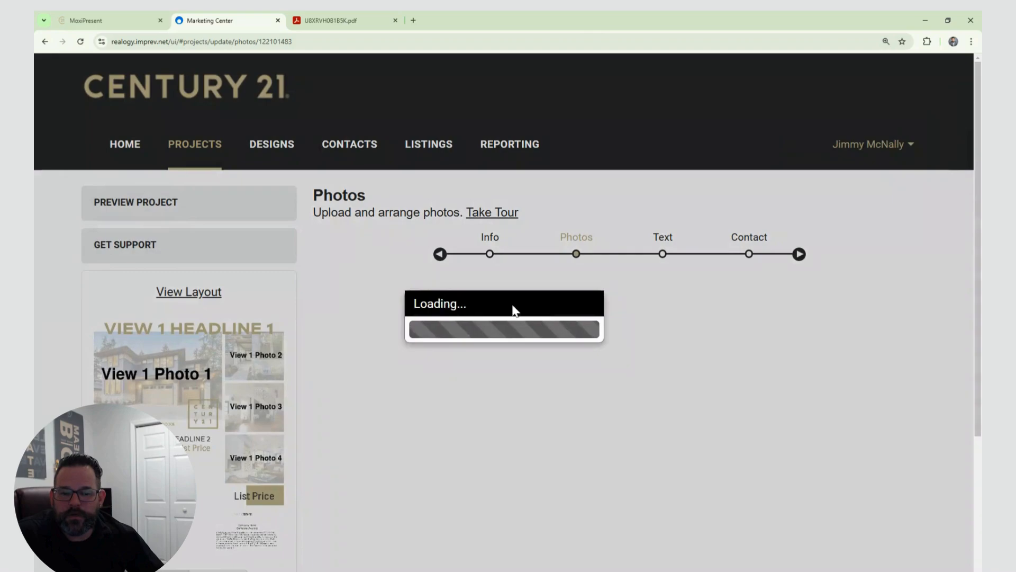
Step: Replace View 1 Photo 2 with the bright bedroom photo showing the white bed and ceiling fan from the project photos, and save the photos
scroll(394, 297, "down", 1)
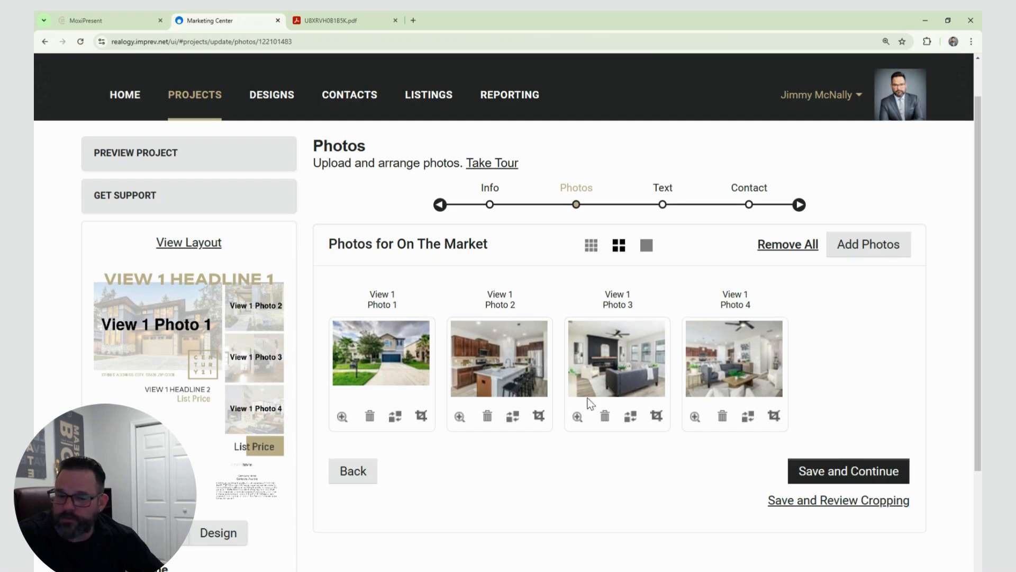
left_click(515, 419)
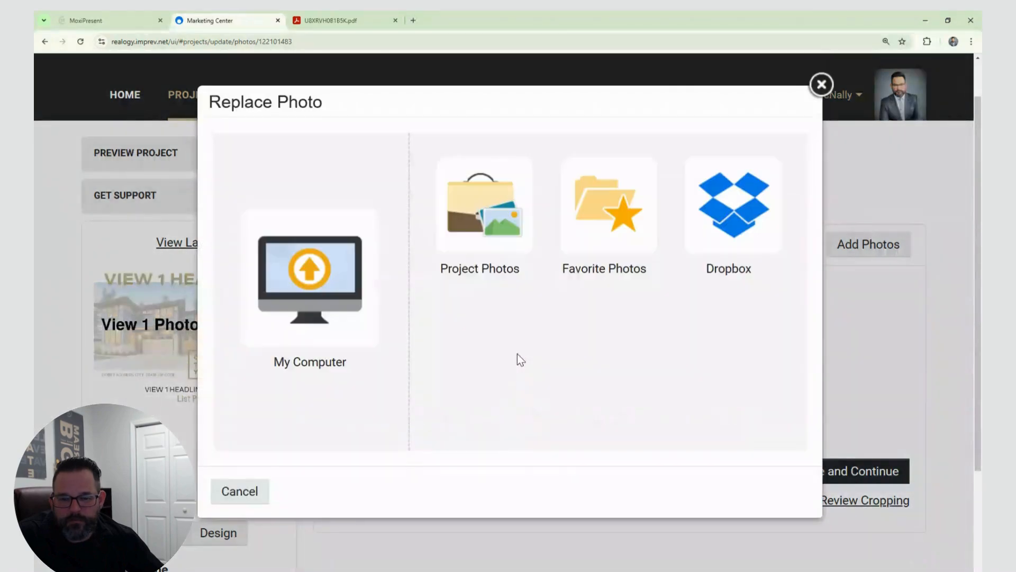
left_click(490, 235)
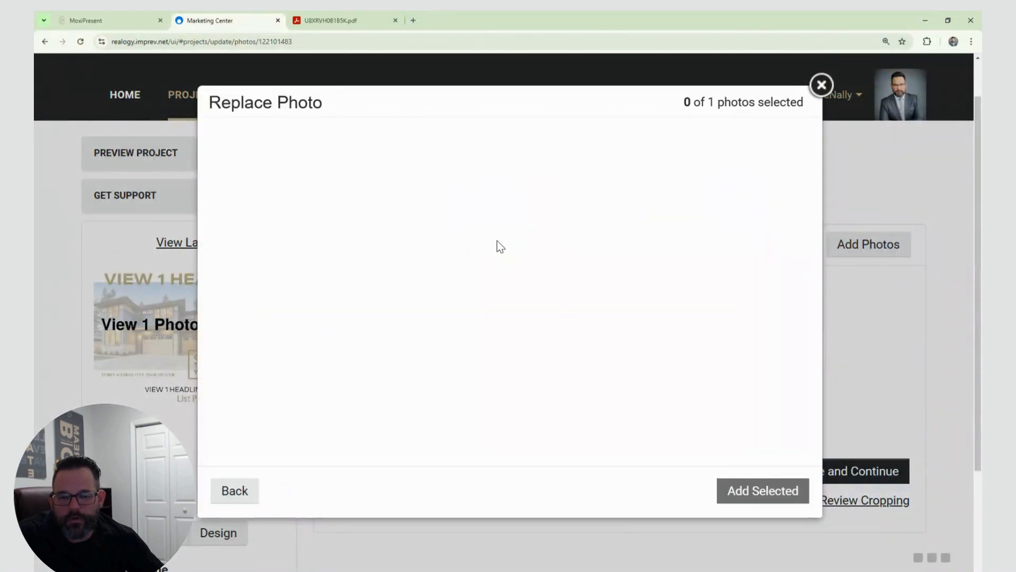
scroll(538, 299, "down", 3)
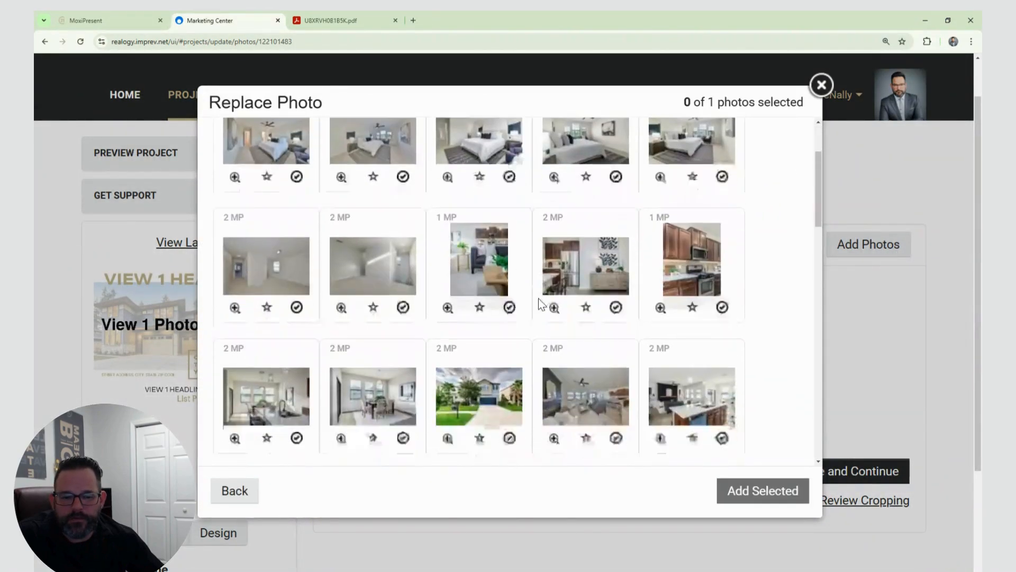
scroll(538, 299, "down", 5)
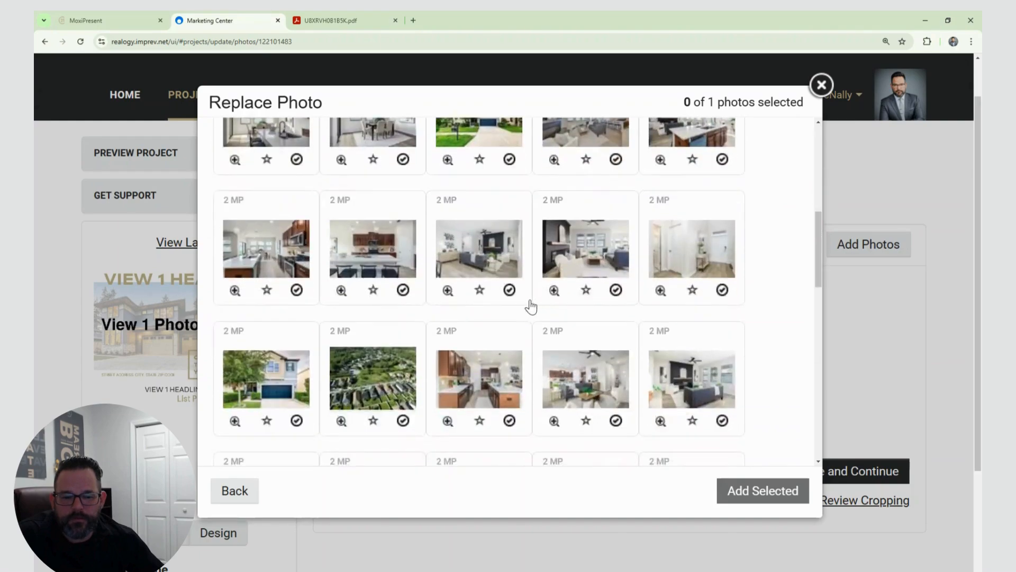
scroll(539, 290, "down", 10)
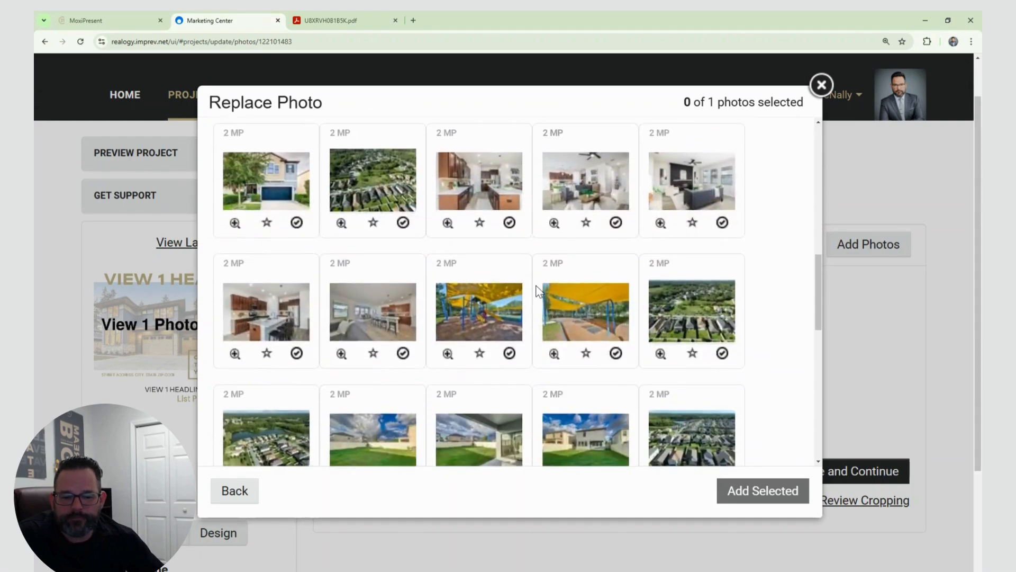
scroll(538, 290, "down", 8)
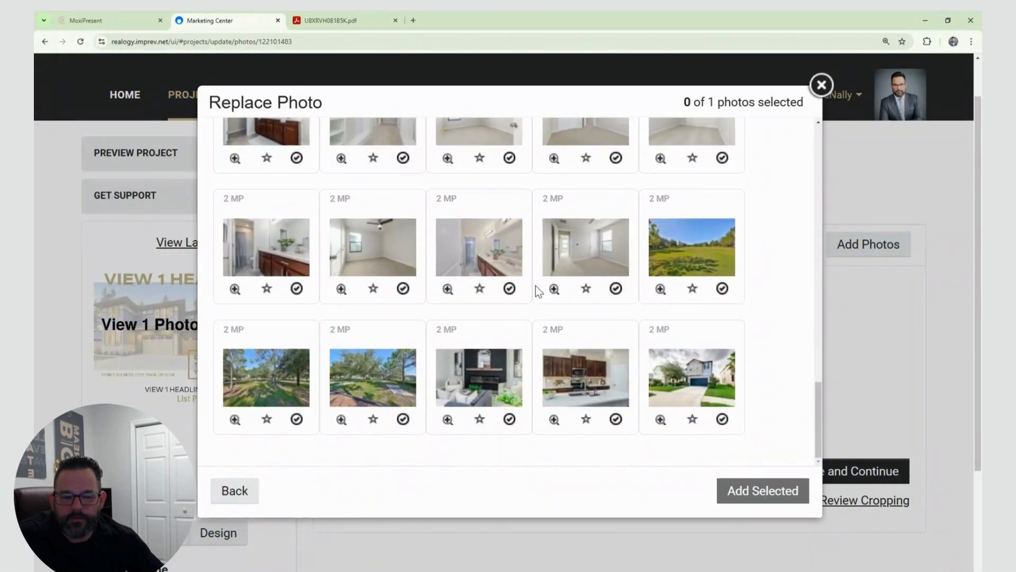
scroll(532, 290, "up", 10)
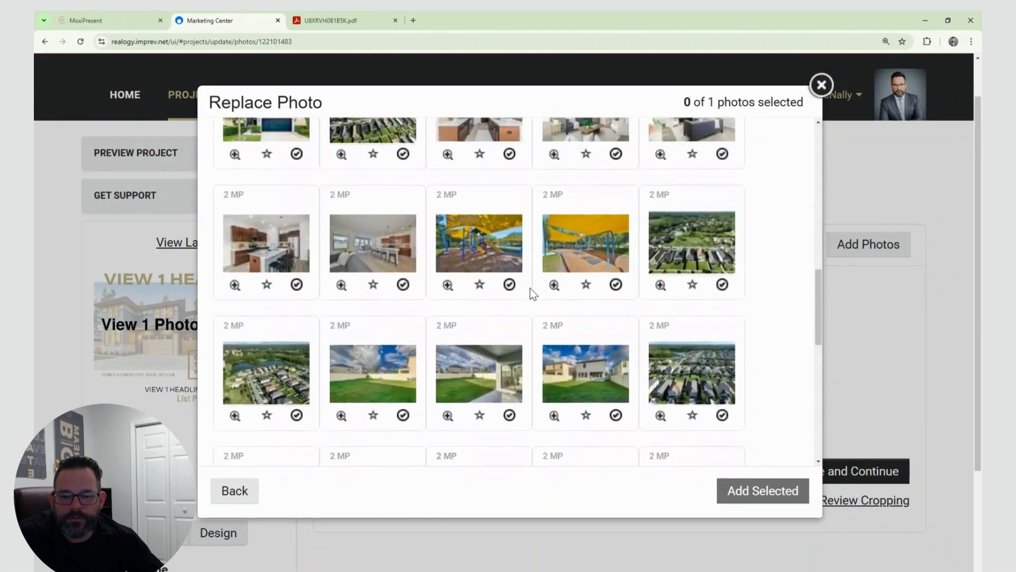
scroll(527, 297, "up", 3)
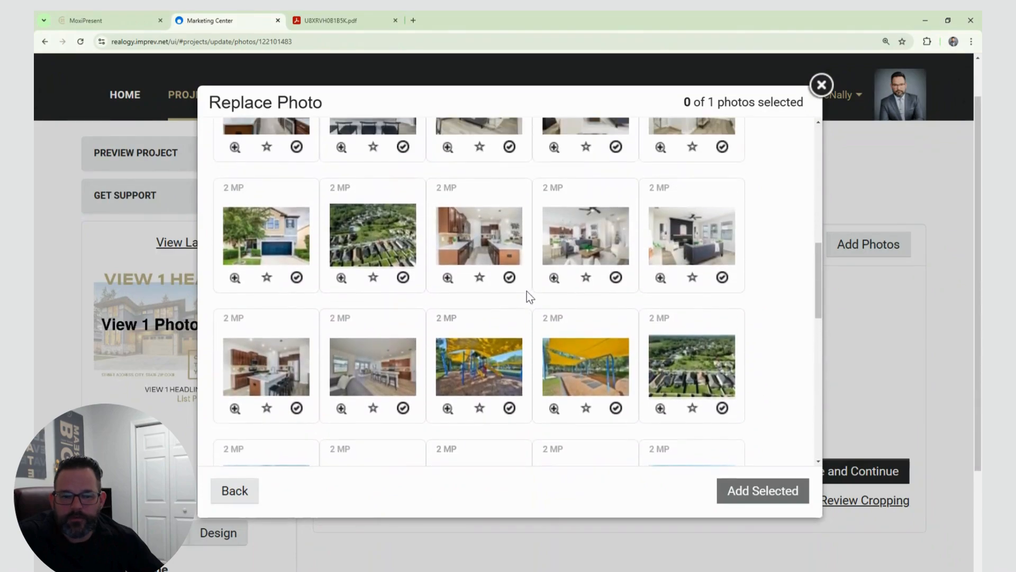
scroll(528, 298, "up", 3)
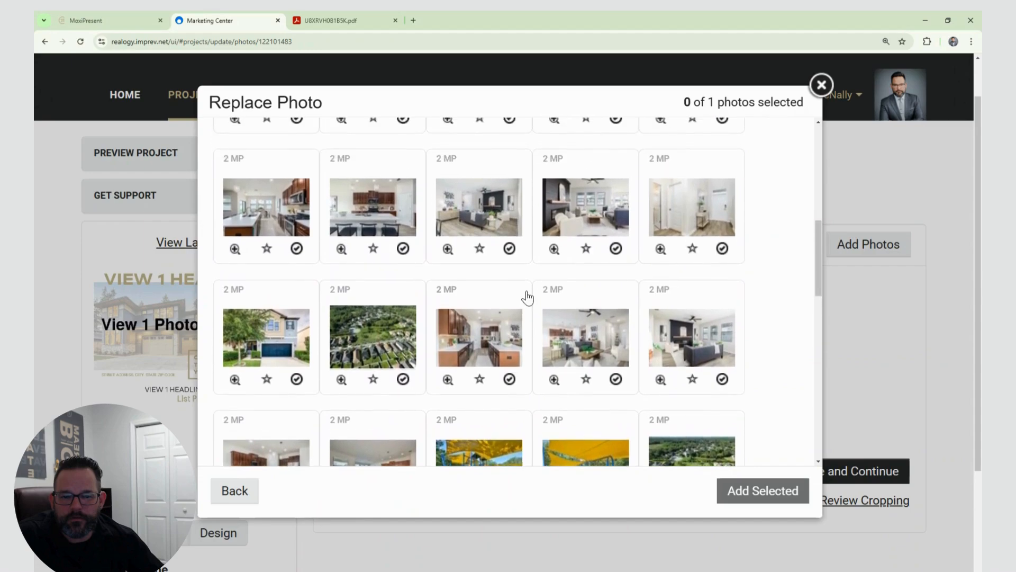
scroll(527, 297, "up", 5)
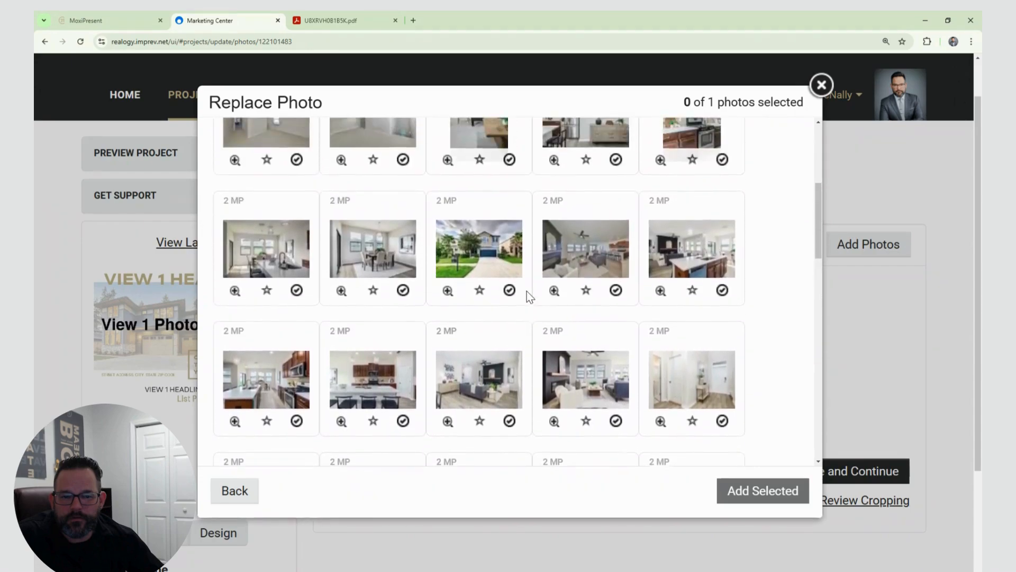
scroll(529, 296, "up", 2)
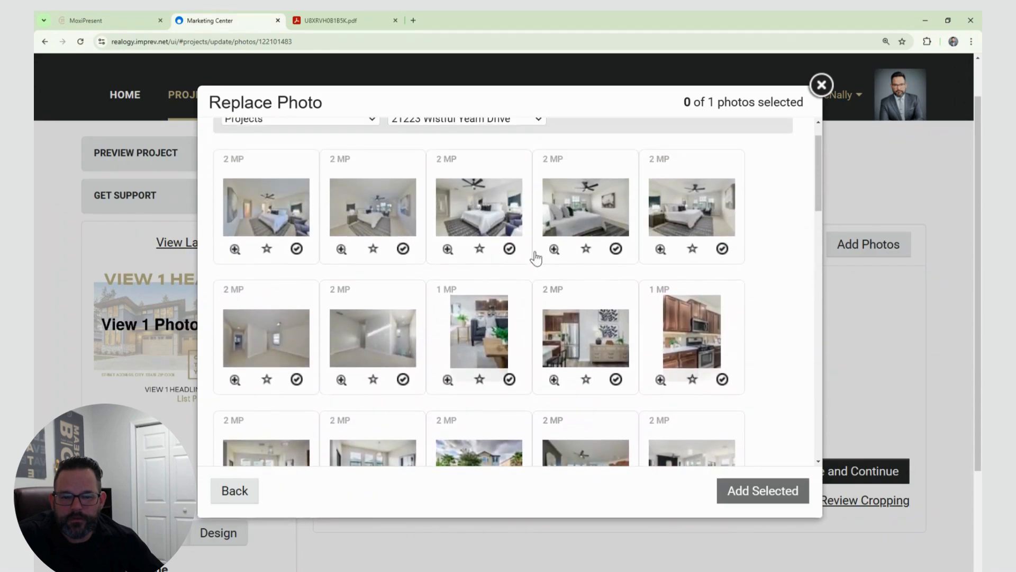
left_click(464, 224)
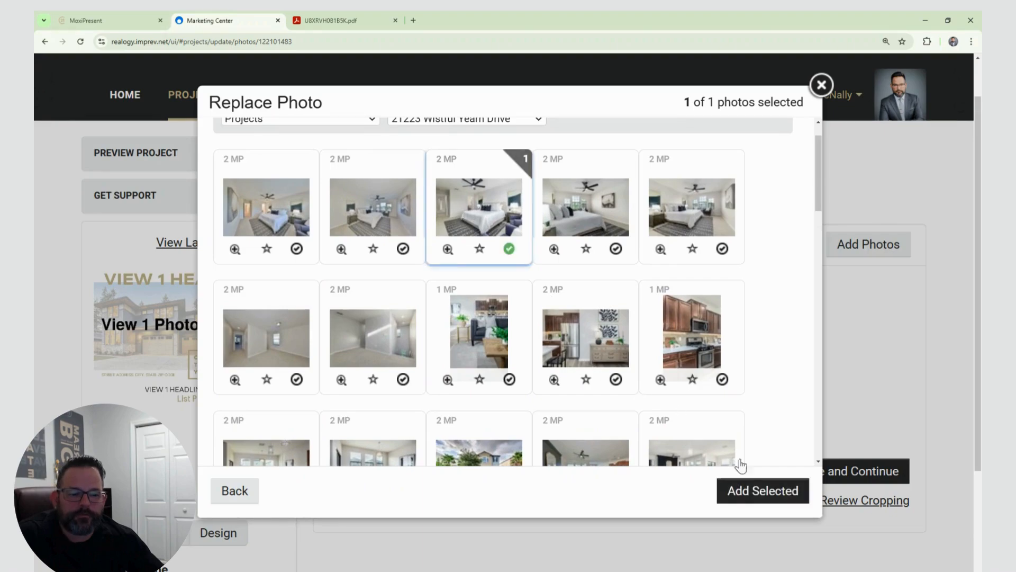
left_click(758, 491)
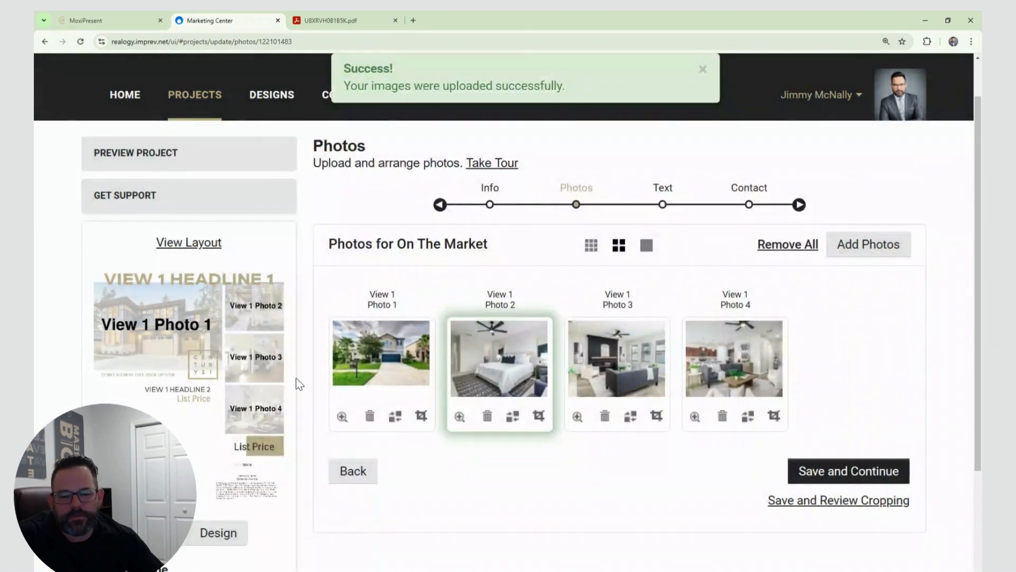
left_click(843, 481)
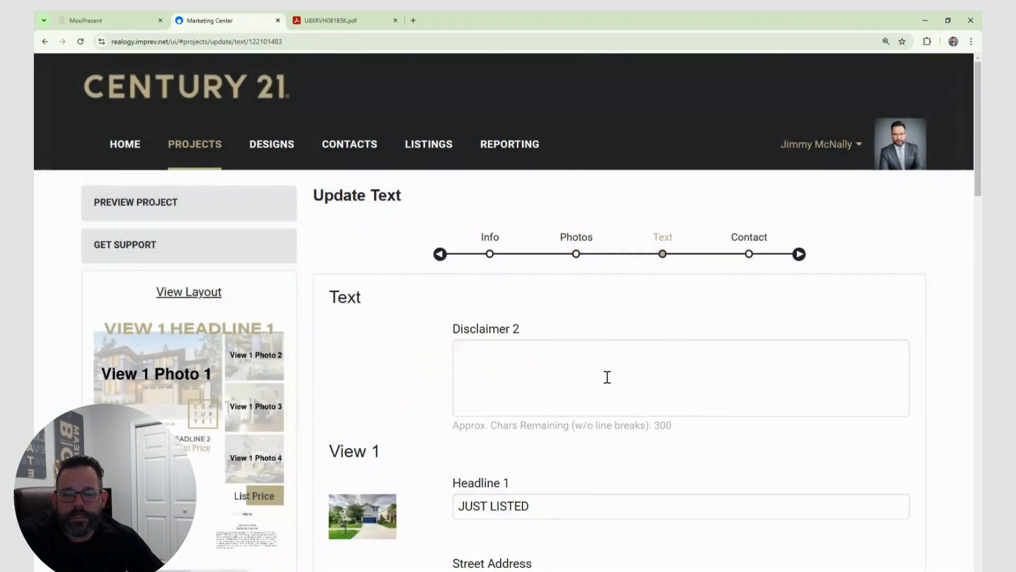
Step: Change the View 1 Headline 1 text to "ON THE MARKET"
scroll(410, 349, "down", 5)
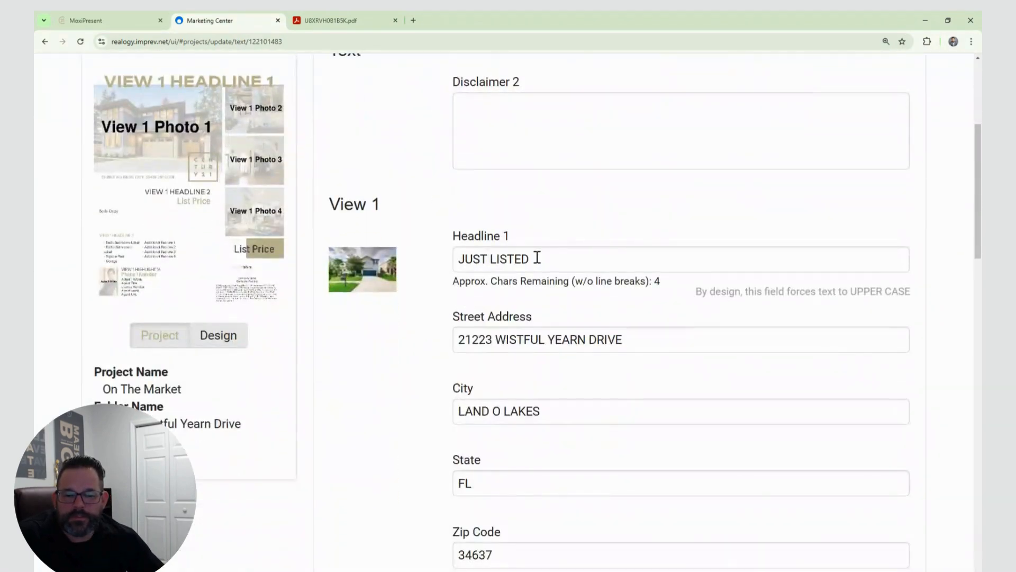
triple_click(535, 260)
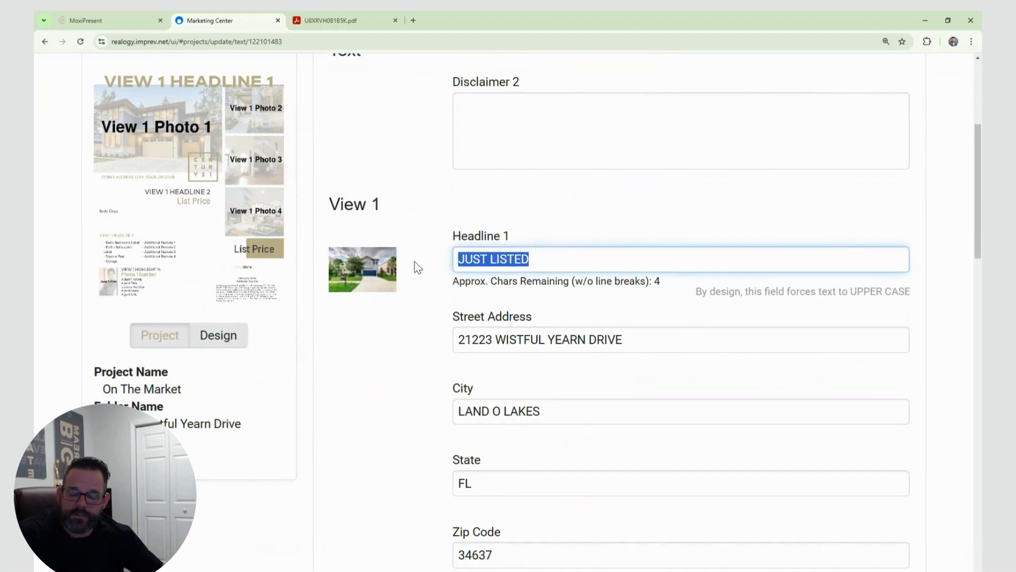
type("OPEN HOU")
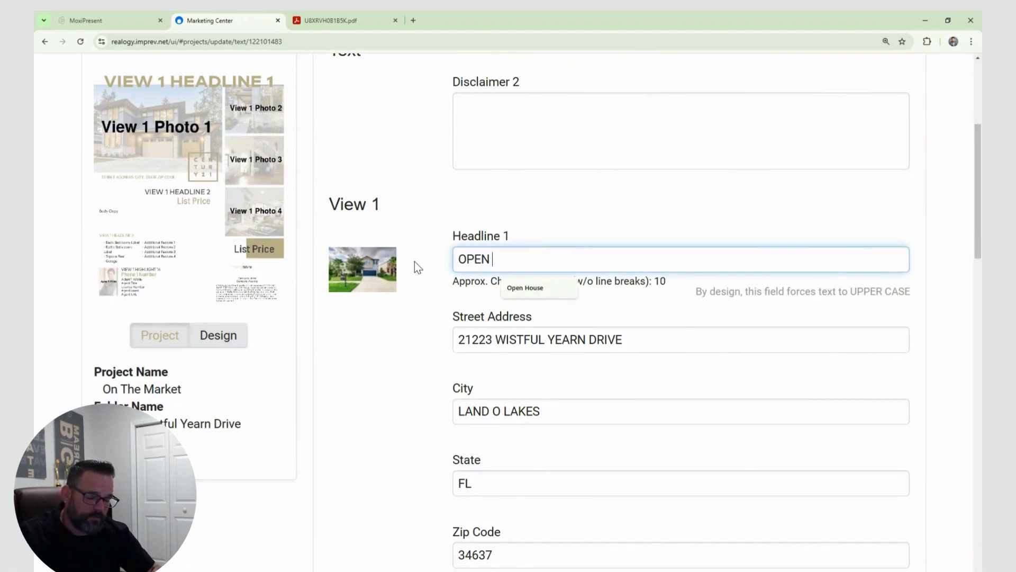
key("BackSpace")
key("BackSpace")
key("BackSpace")
key("BackSpace")
key("BackSpace")
key("BackSpace")
key("BackSpace")
key("BackSpace")
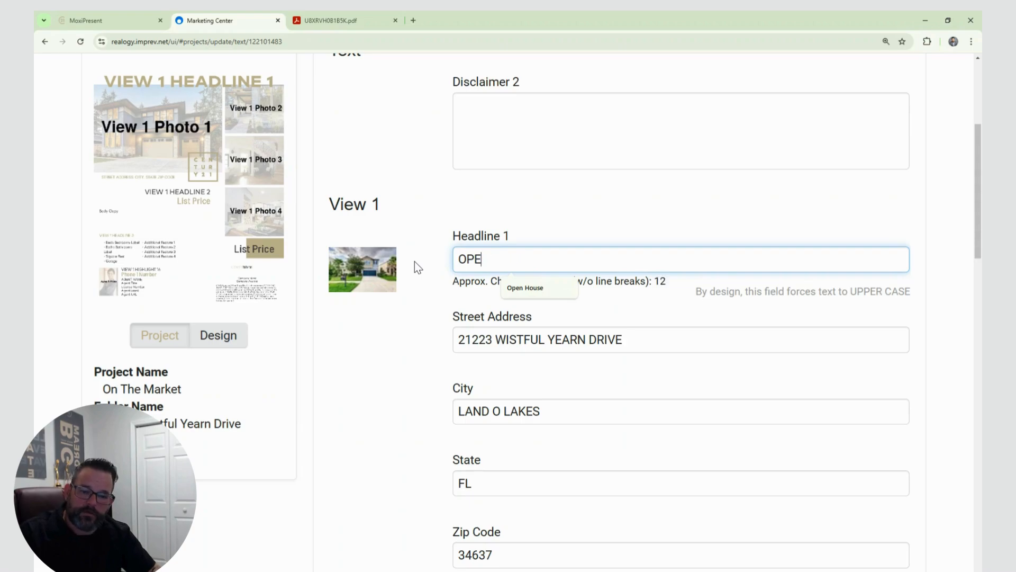
type("ON")
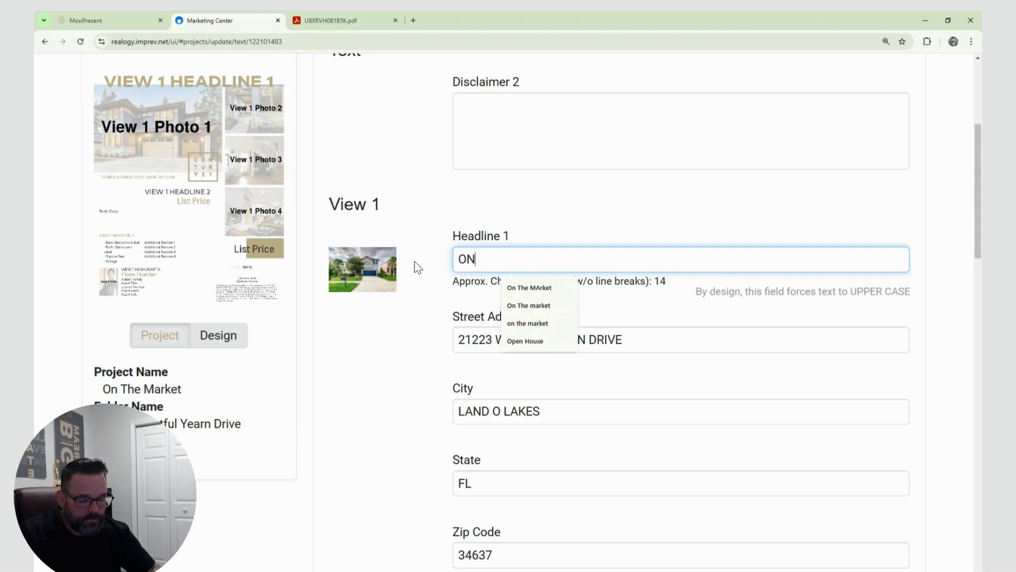
type(" THE MARKET")
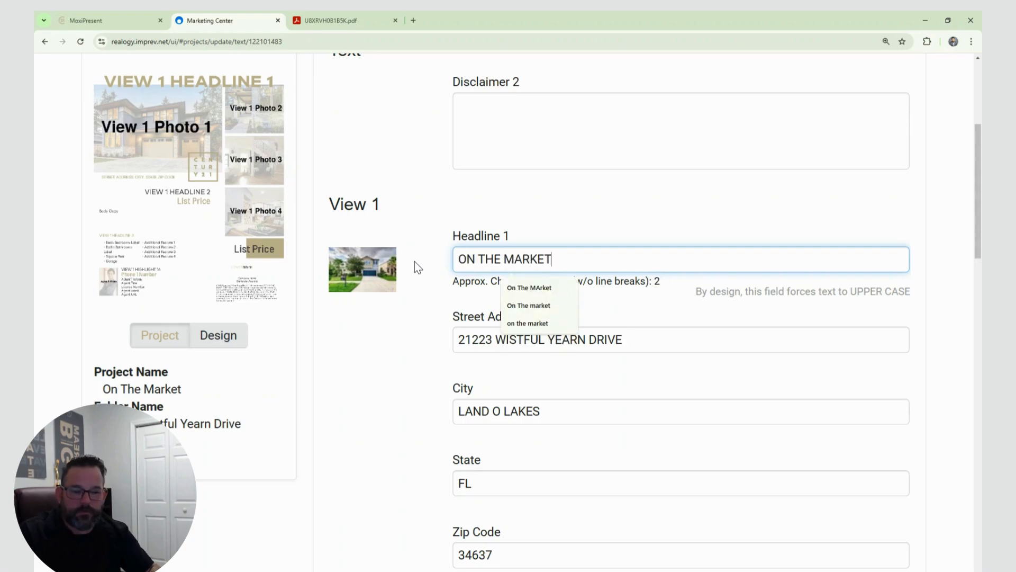
left_click(407, 315)
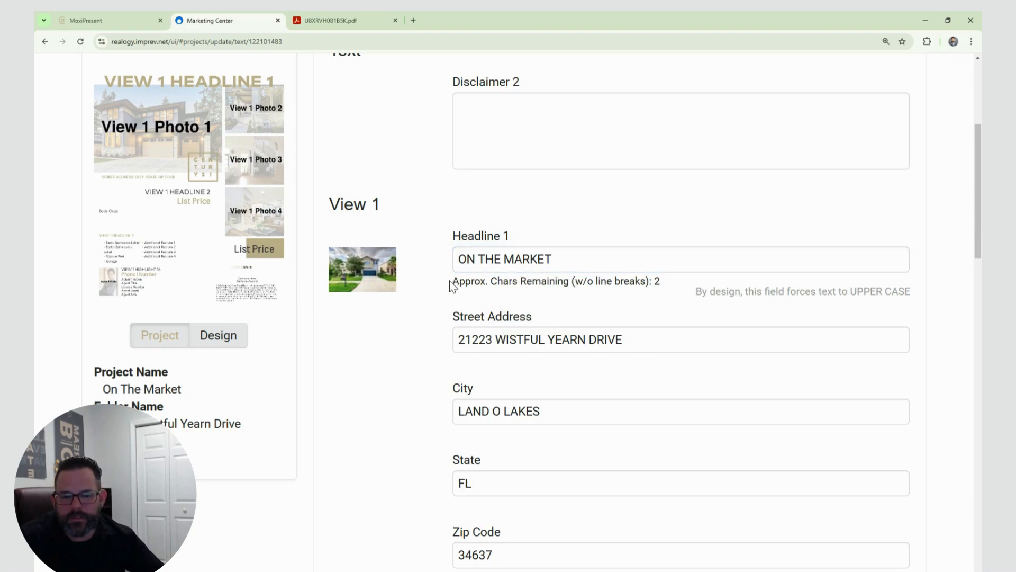
Step: Examine the character allowances for Headline 1 and Body Copy, and where the body copy sits in the layout preview
left_click_drag(449, 280, 646, 291)
left_click(518, 291)
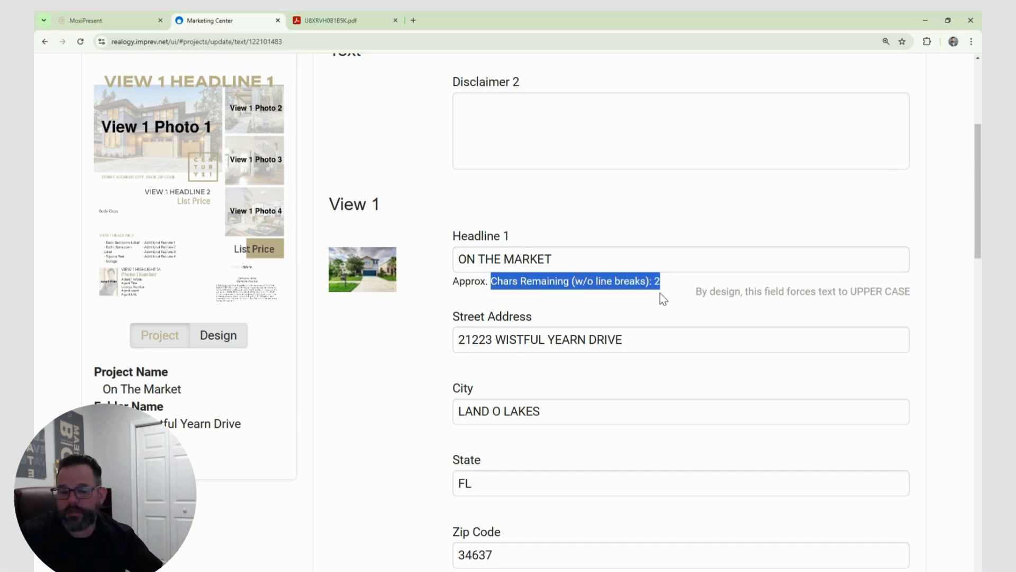
scroll(408, 369, "down", 5)
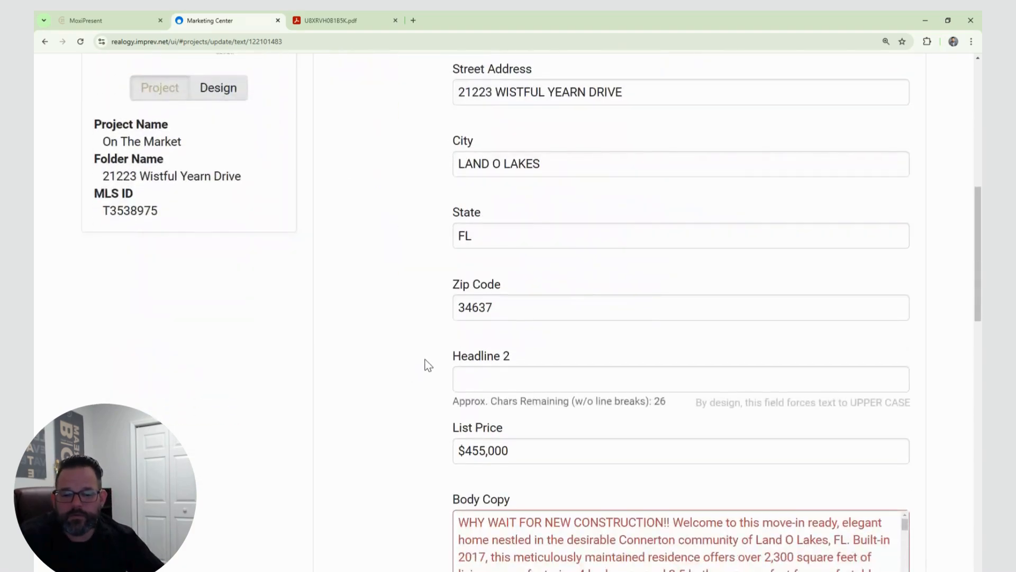
scroll(430, 360, "down", 4)
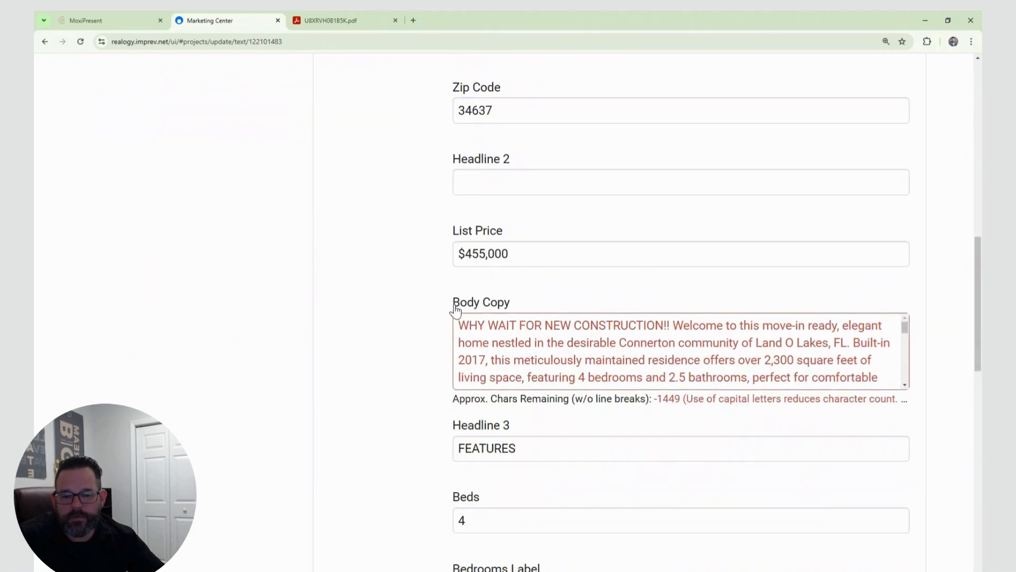
left_click_drag(453, 307, 516, 308)
scroll(290, 307, "up", 6)
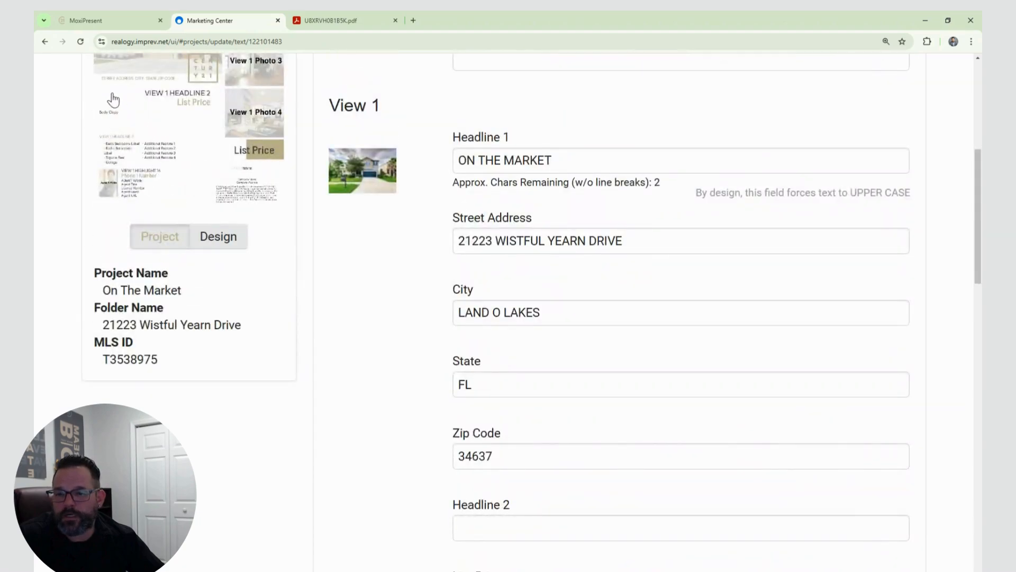
scroll(540, 297, "down", 6)
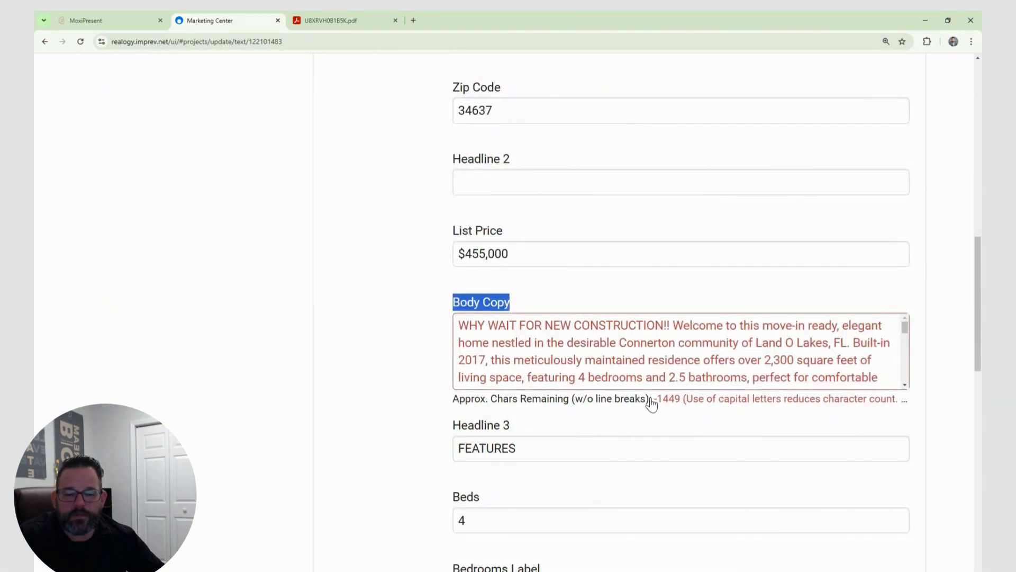
left_click_drag(652, 399, 926, 431)
Step: Shorten the Body Copy by deleting all text after the sentence ending "stunning new quartz countertops."
scroll(739, 361, "down", 1)
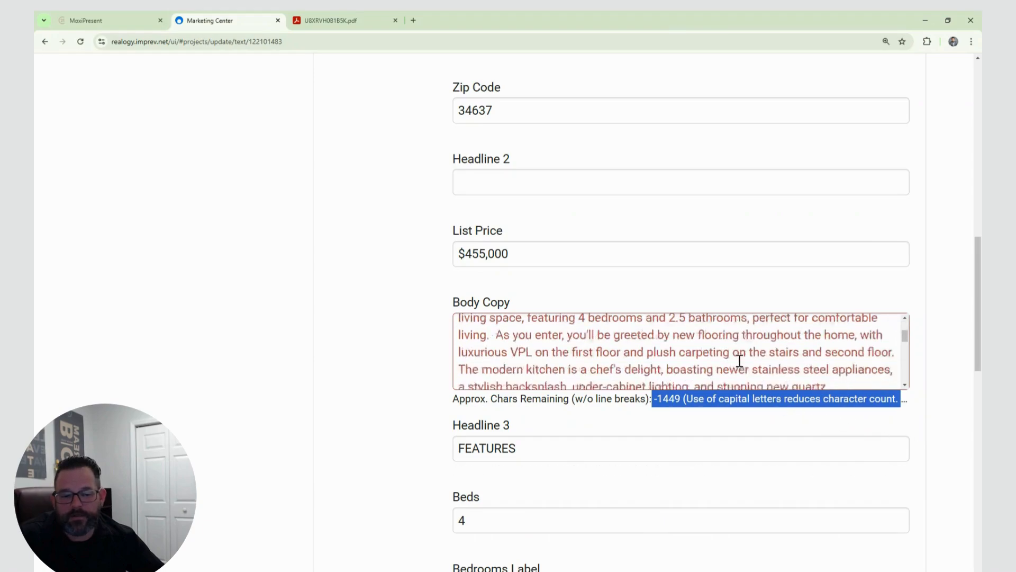
scroll(739, 361, "down", 5)
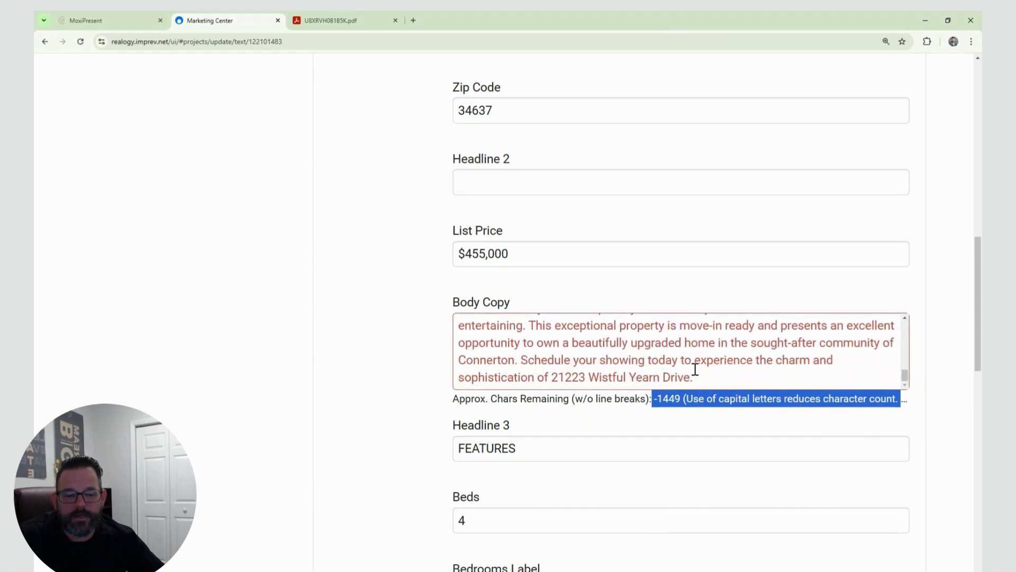
left_click_drag(684, 359, 739, 336)
key("Delete")
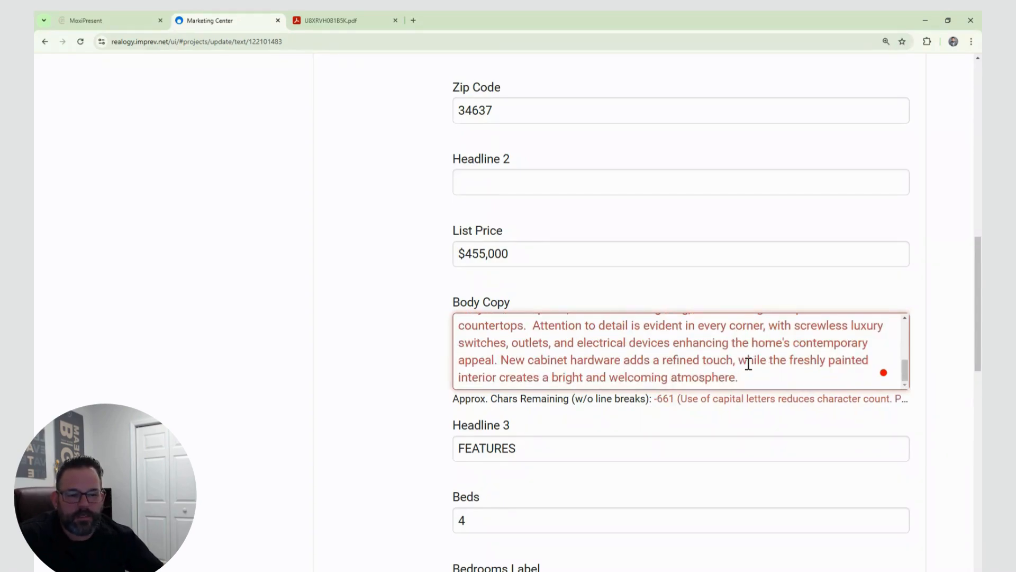
left_click_drag(749, 377, 536, 325)
key("Delete")
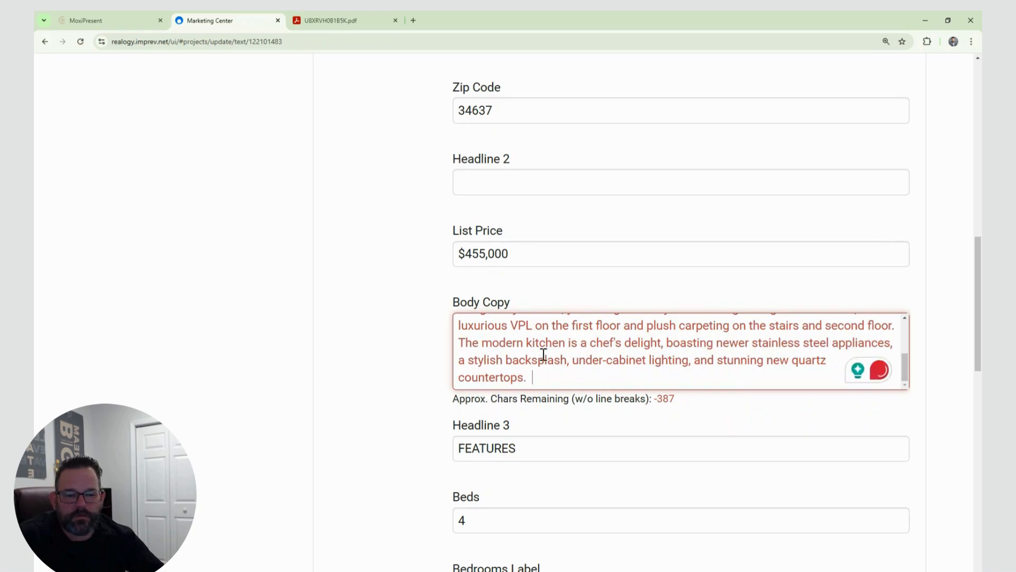
Step: Cut the Body Copy back to "featuring 4 bedrooms and 2.5 bathrooms" by deleting all the text that follows it
left_click_drag(535, 373, 458, 341)
key("Delete")
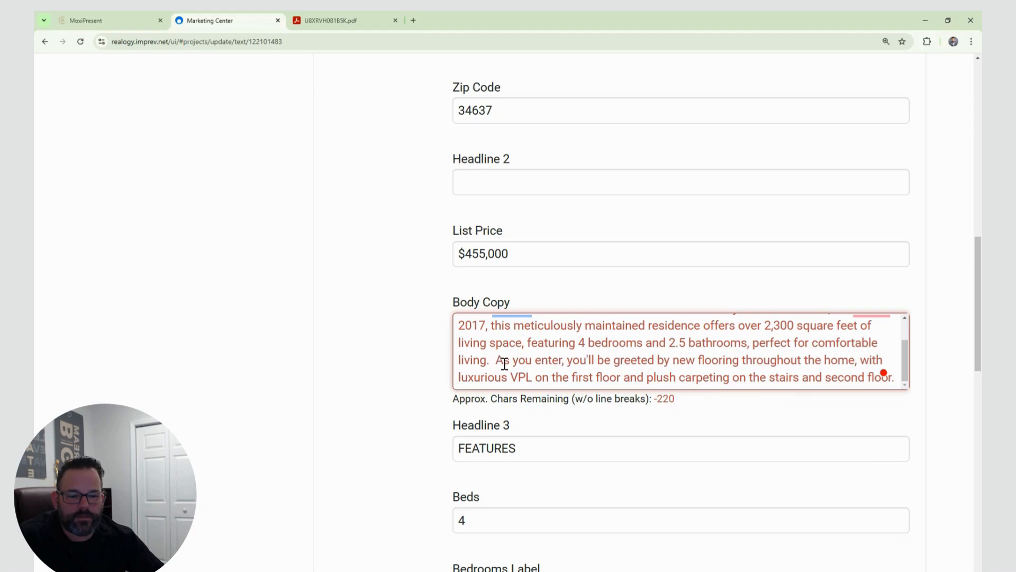
left_click_drag(495, 360, 884, 383)
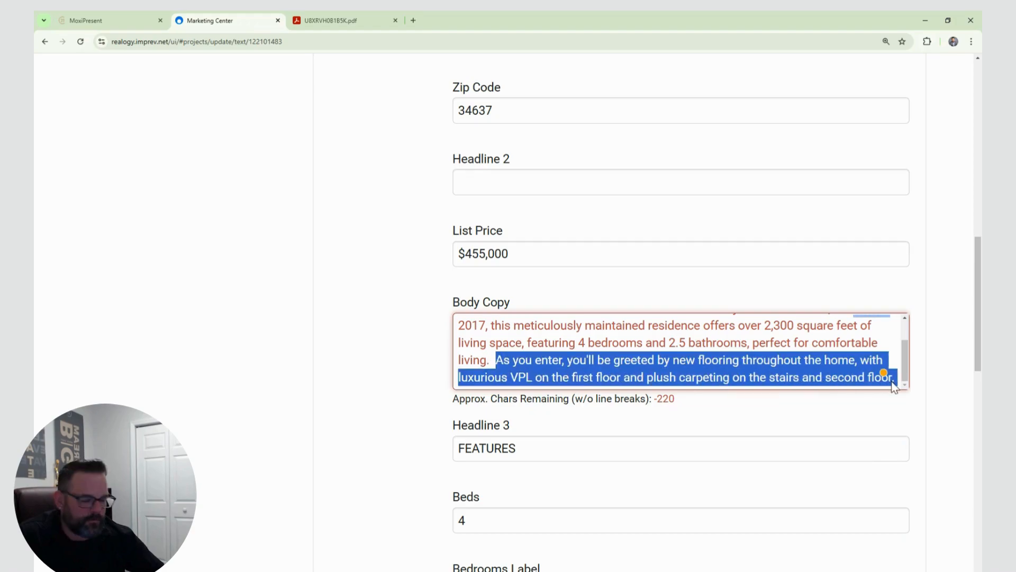
key("Delete")
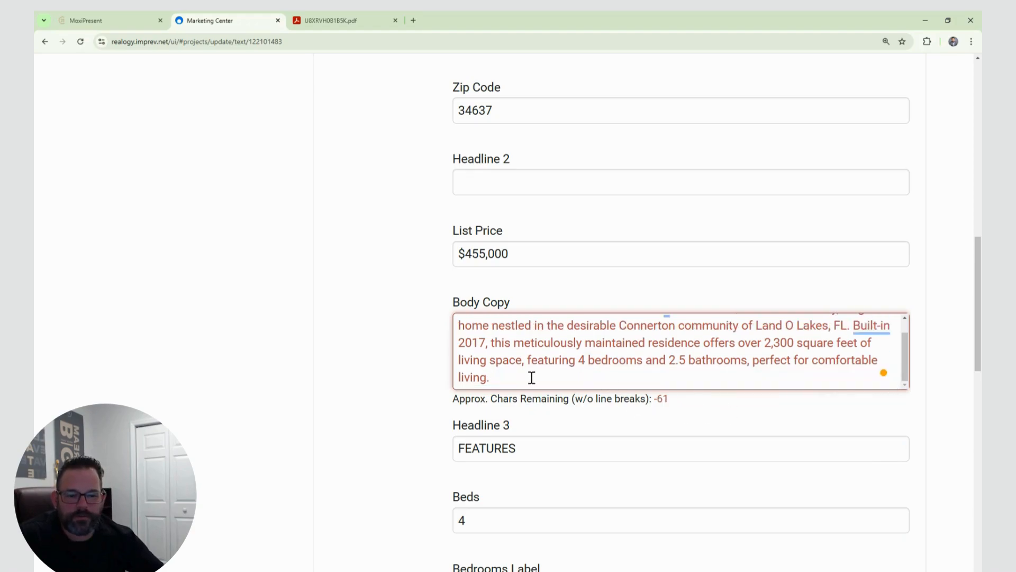
left_click_drag(531, 377, 739, 359)
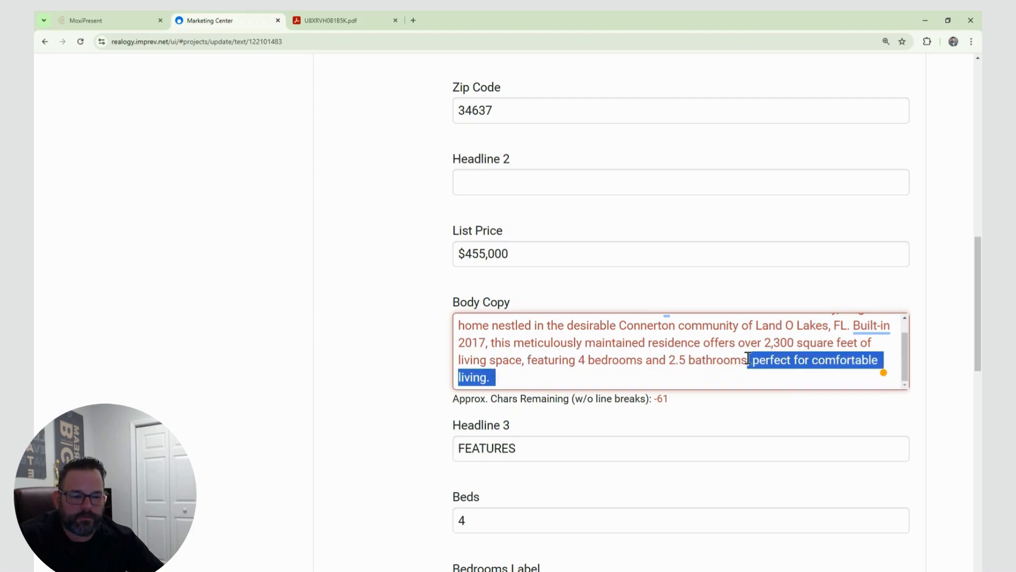
key("Delete")
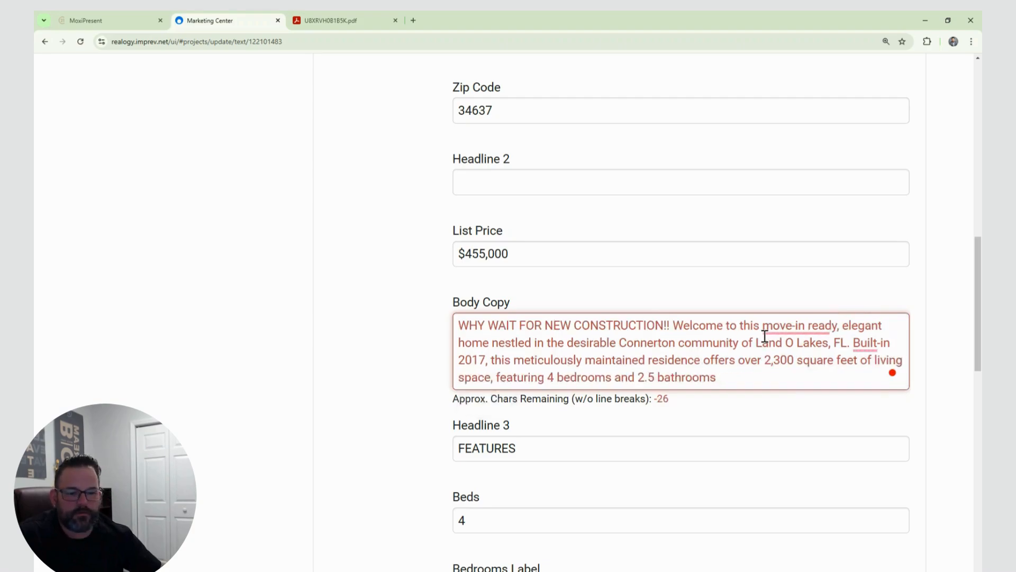
Step: Remove the bedrooms and bathrooms clause from the Body Copy so it ends with "2,300 square feet of living space."
key("BackSpace")
key("BackSpace")
key("BackSpace")
key("BackSpace")
key("BackSpace")
key("BackSpace")
key("BackSpace")
key("BackSpace")
key("BackSpace")
key("BackSpace")
key("BackSpace")
key("BackSpace")
key("BackSpace")
key("BackSpace")
key("BackSpace")
key("BackSpace")
key("BackSpace")
key("BackSpace")
key("BackSpace")
key("BackSpace")
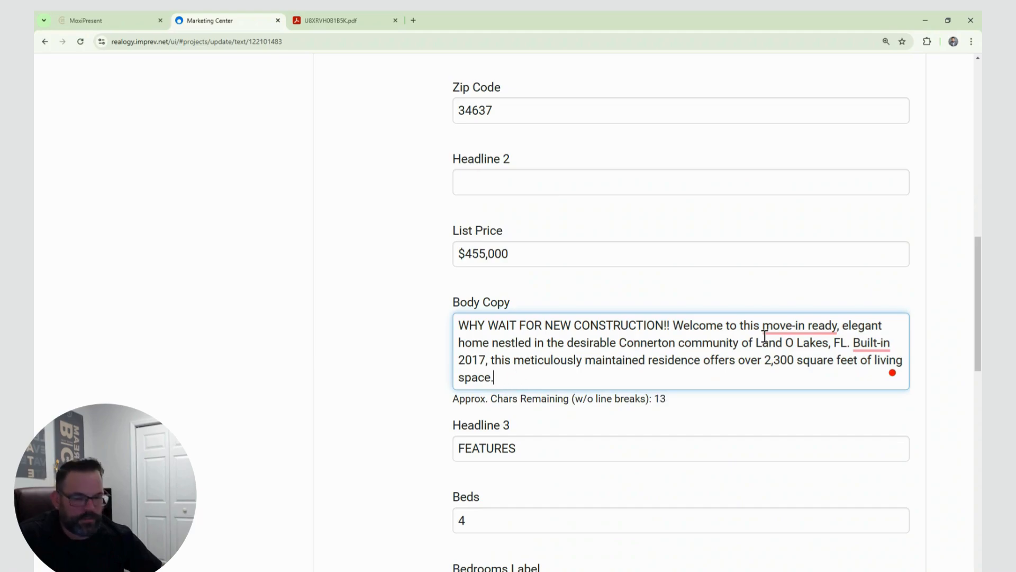
Step: Fill in Additional Feature 1 as "Updated Kitchen" and Additional Feature 2 as "New Fireplace"
scroll(236, 249, "up", 10)
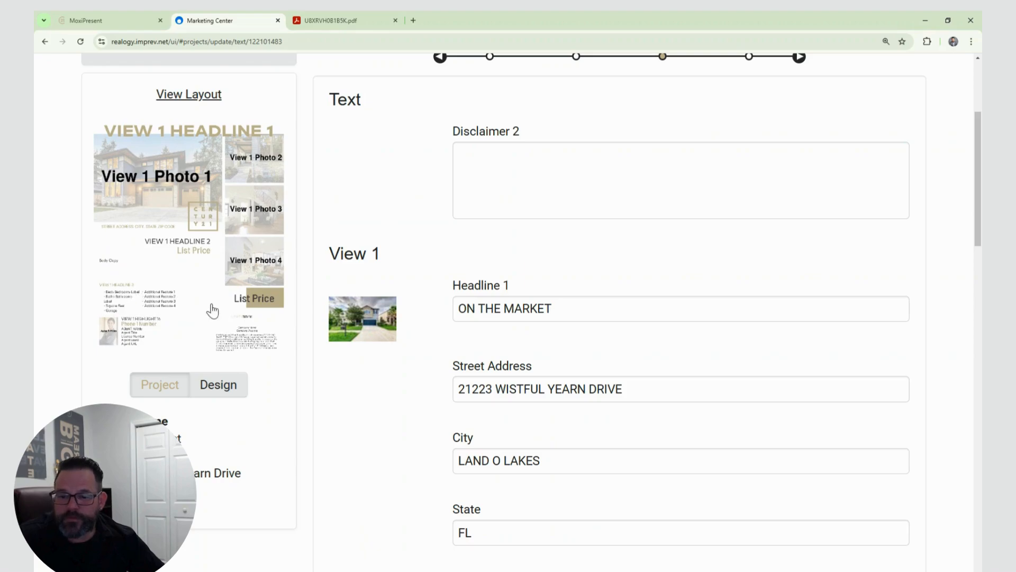
left_click(531, 379)
scroll(535, 376, "down", 3)
scroll(536, 376, "down", 10)
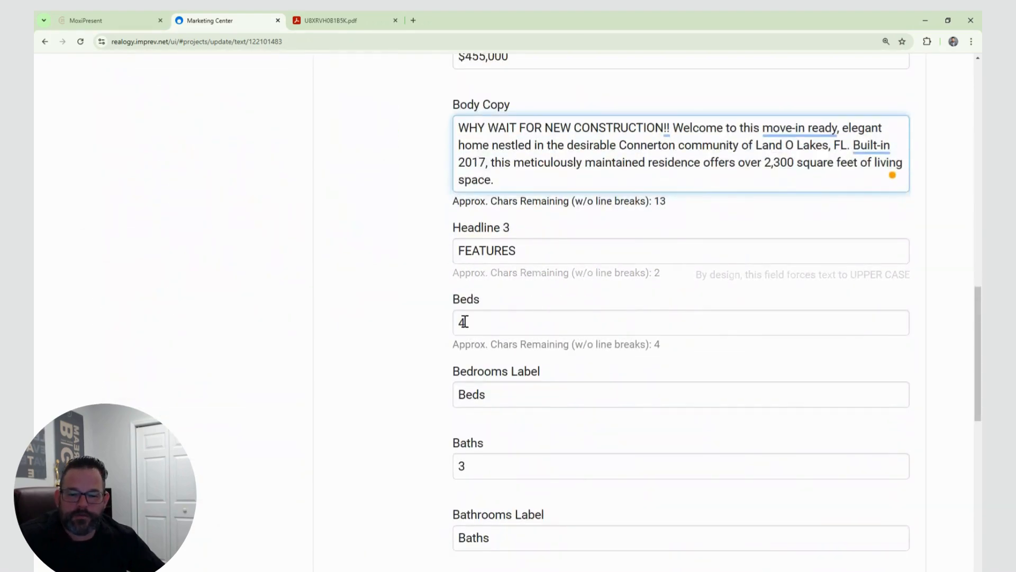
scroll(505, 352, "down", 2)
scroll(509, 356, "down", 6)
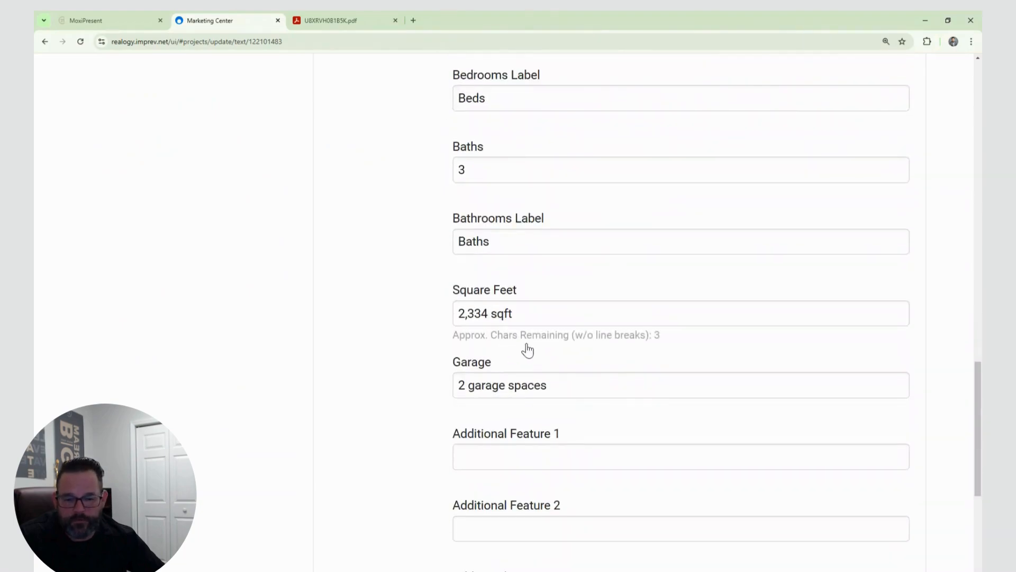
left_click(528, 356)
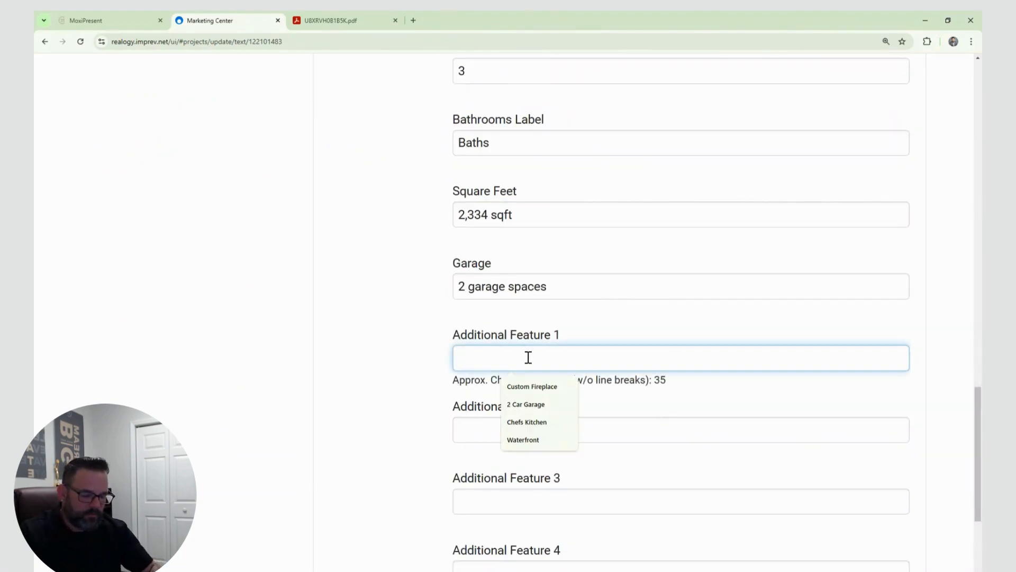
type("Updated Kitchen")
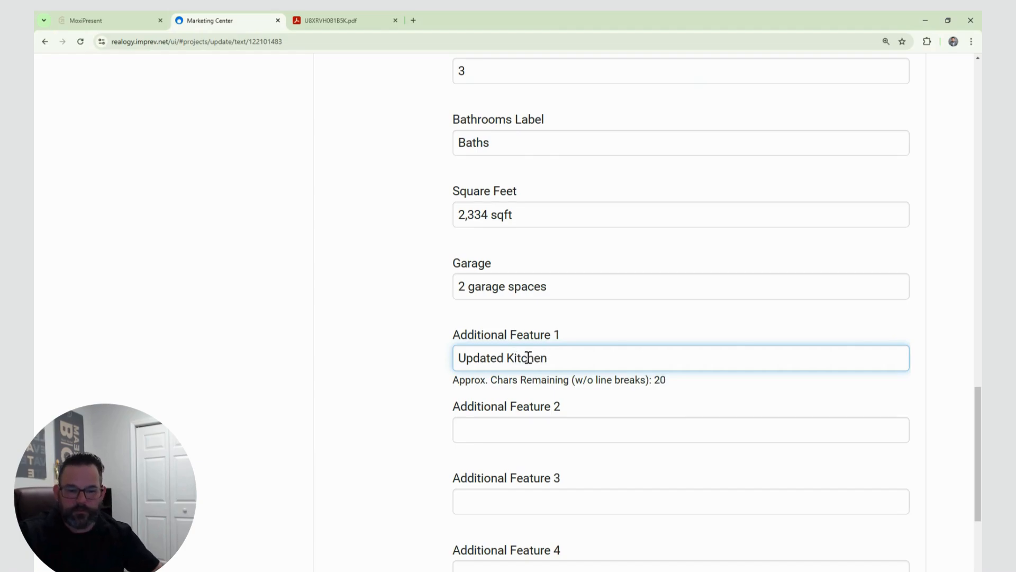
left_click(508, 430)
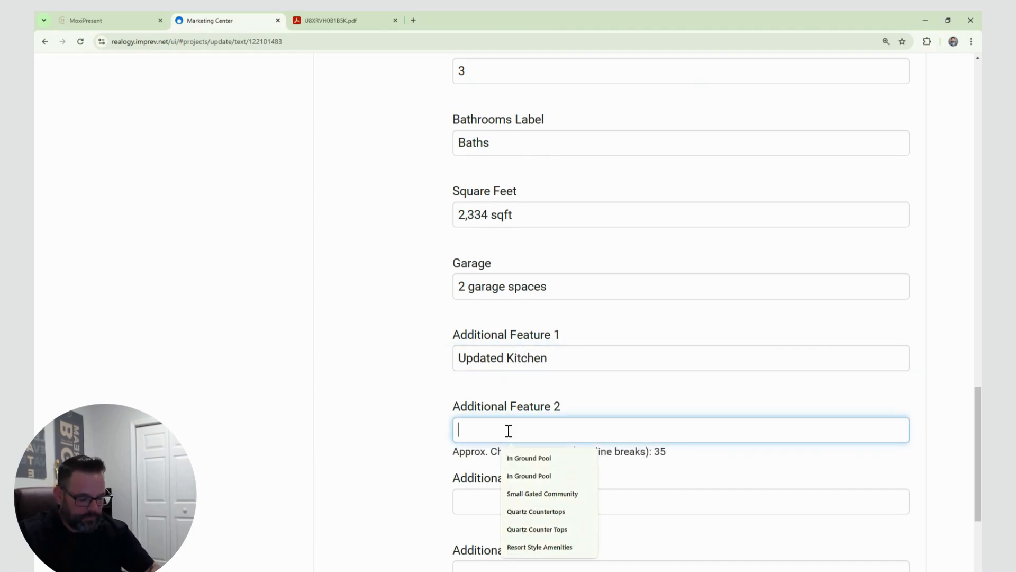
type("New Fireplace")
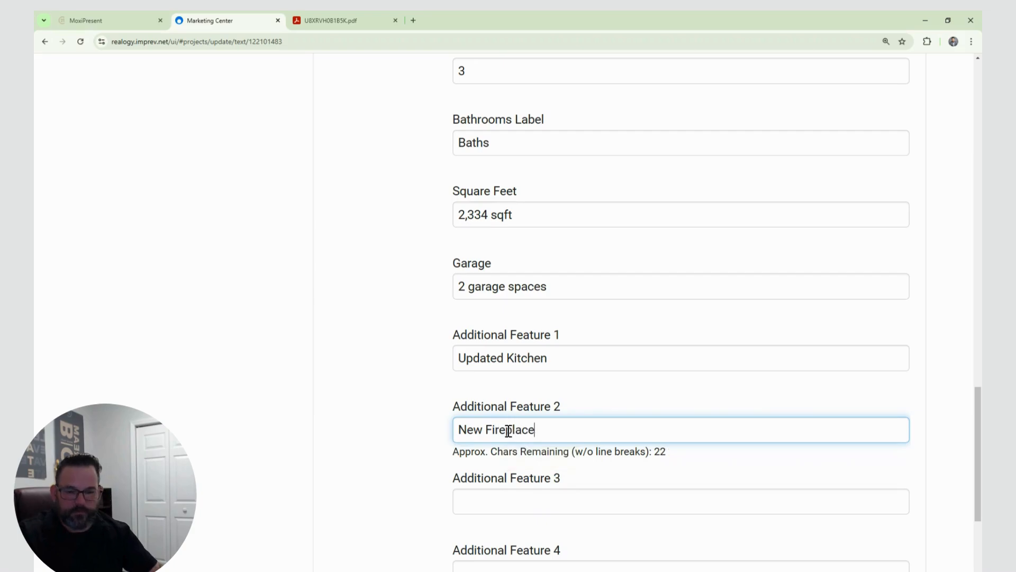
Step: Fill in Additional Feature 3 as "New Paint" and Additional Feature 4 as "New VPL Flooring and Carpet"
left_click(543, 502)
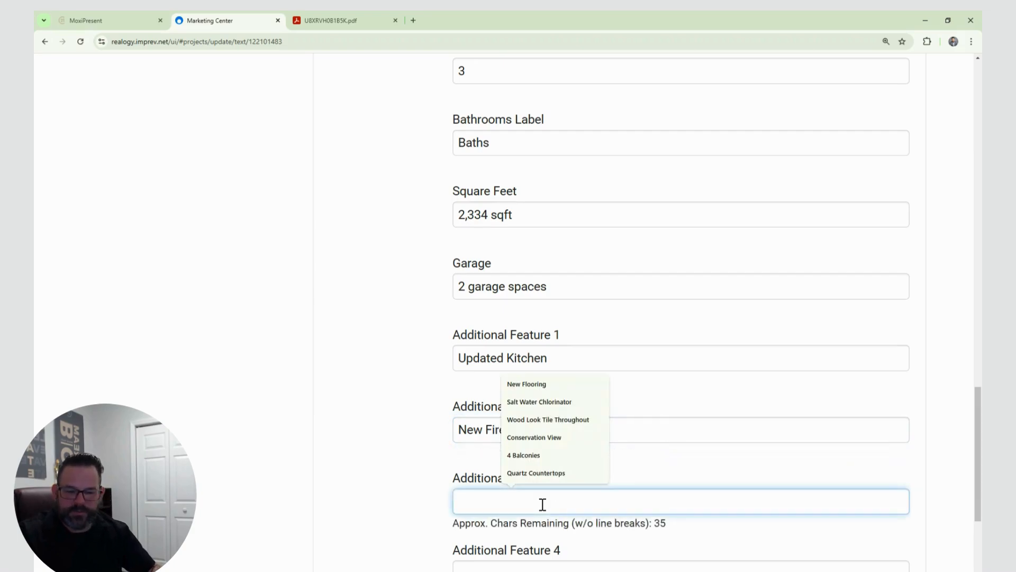
type("New Paint")
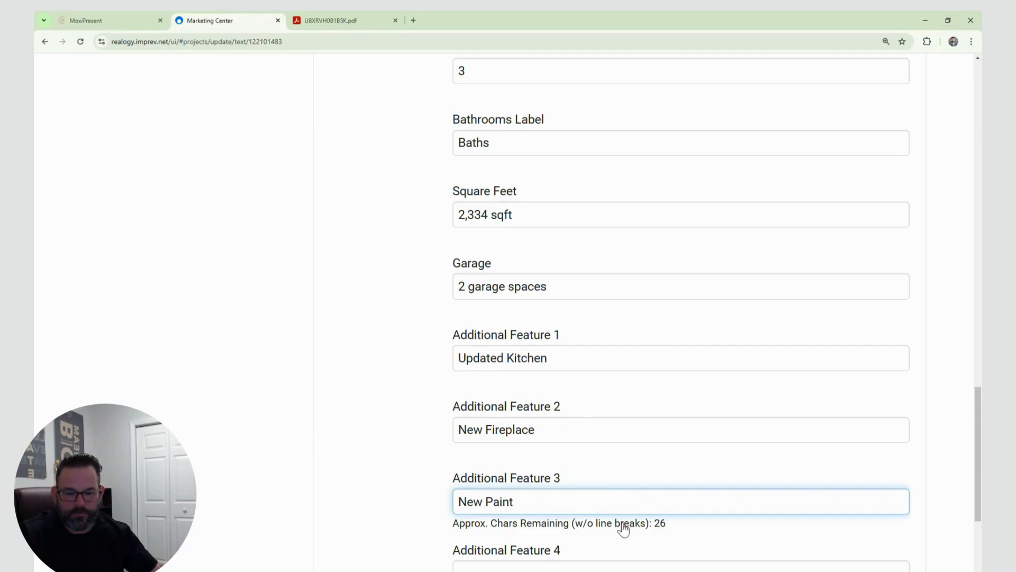
scroll(619, 524, "down", 2)
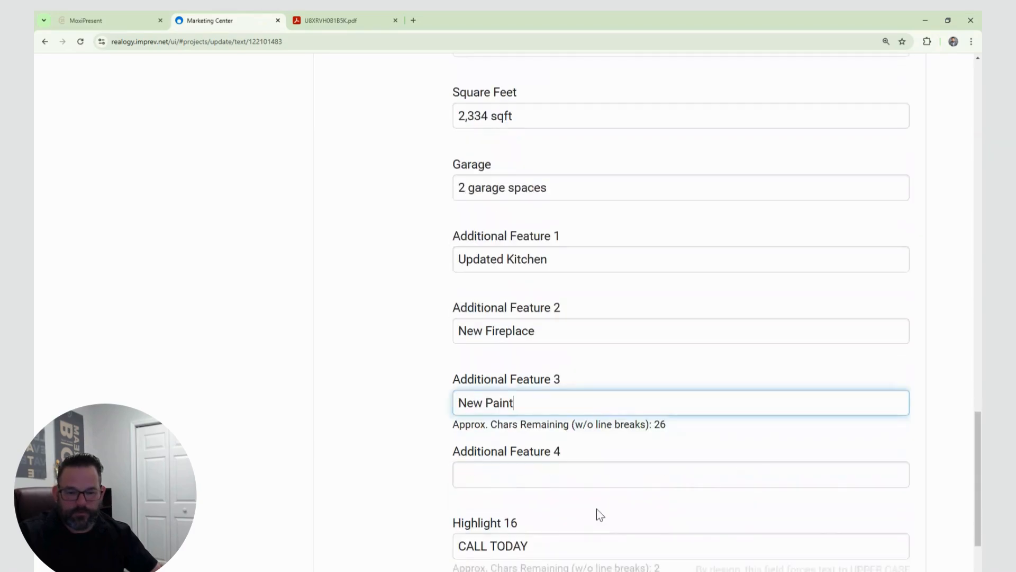
left_click(582, 479)
type("New ")
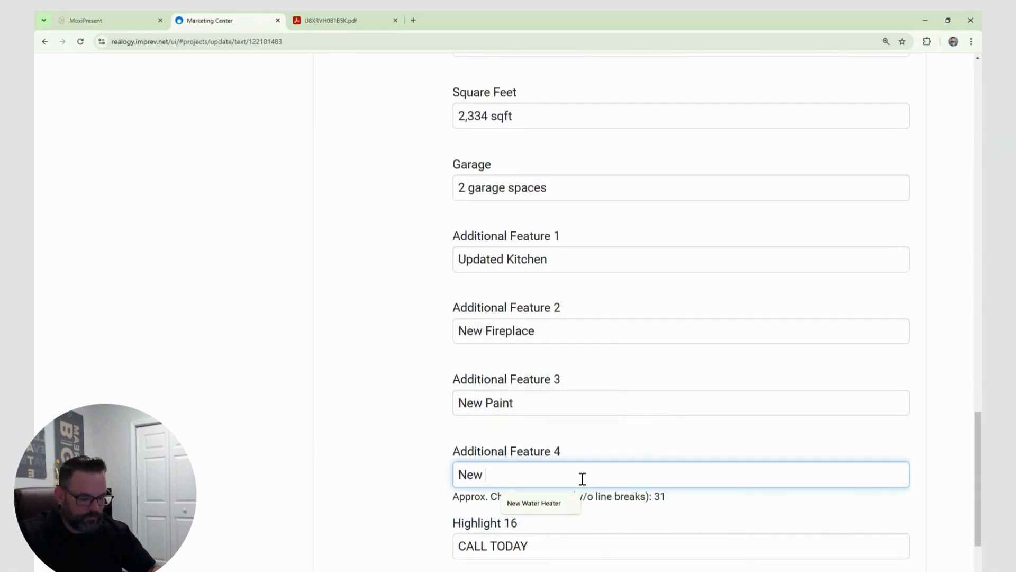
type("VPL Flooring and Carpet")
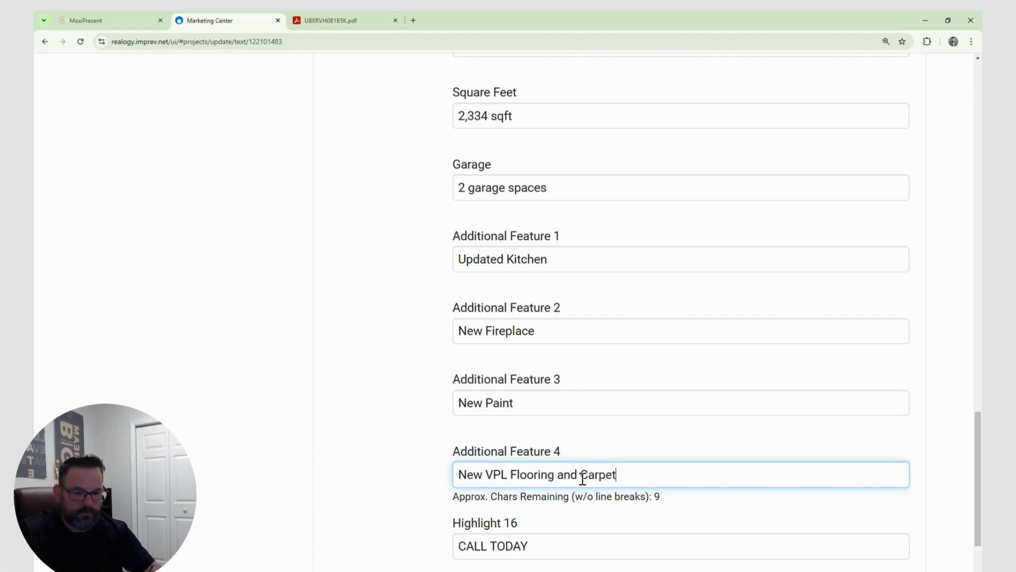
Step: Review and save the flyer text, and save the project contact info with the prefilled agent details
scroll(619, 446, "down", 2)
scroll(482, 345, "up", 3)
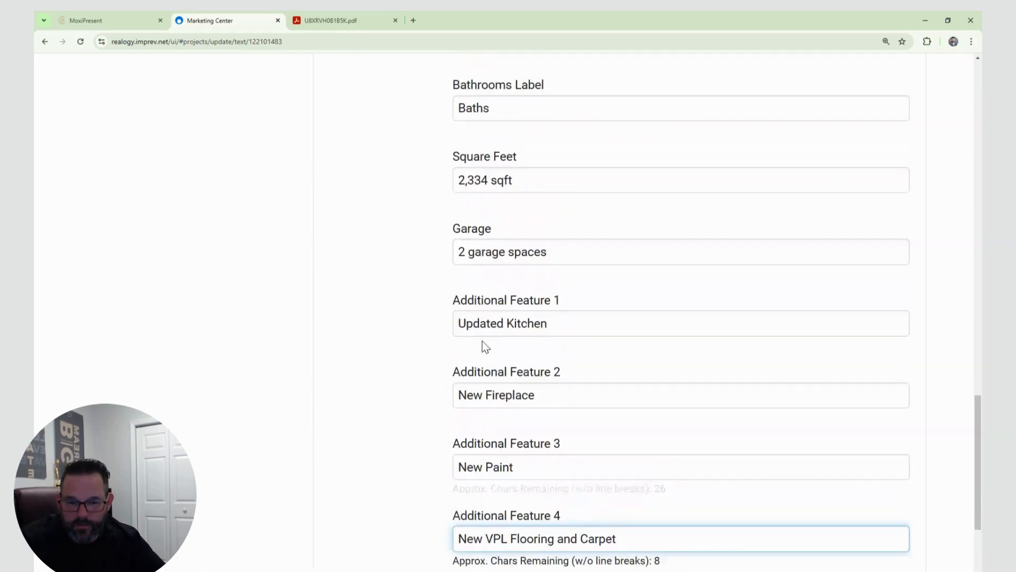
scroll(496, 355, "up", 2)
scroll(511, 353, "down", 5)
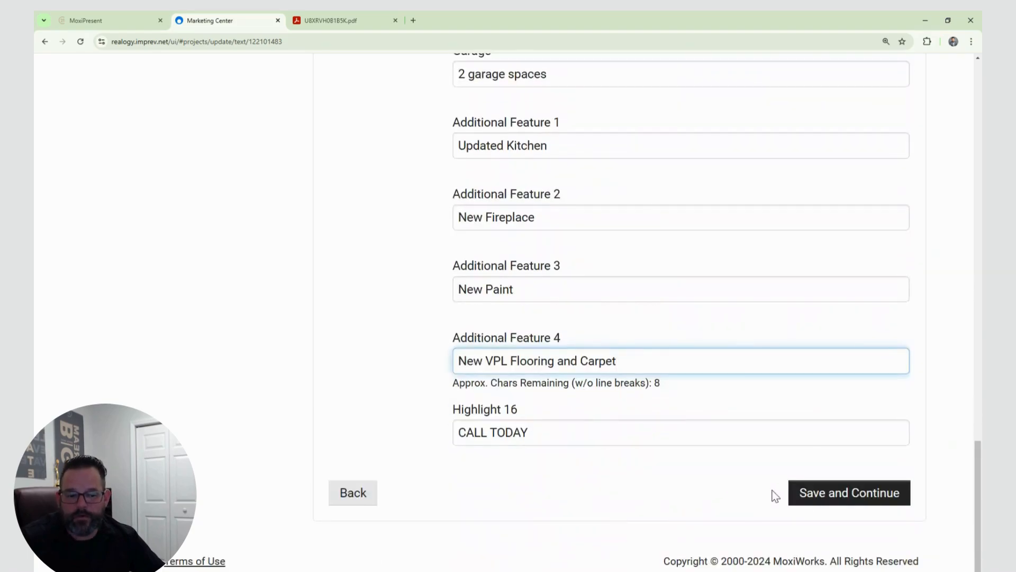
left_click(816, 500)
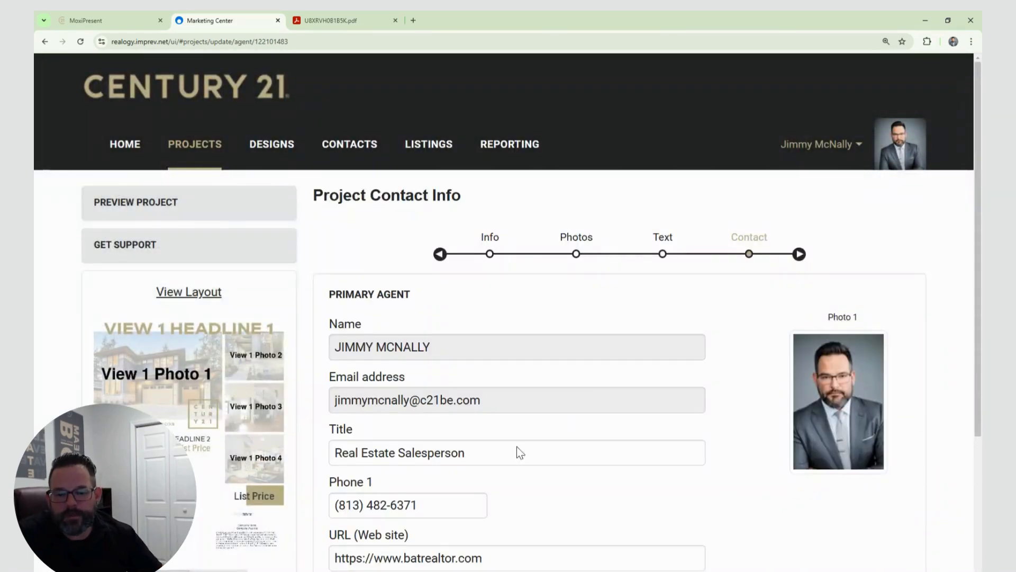
scroll(517, 446, "down", 3)
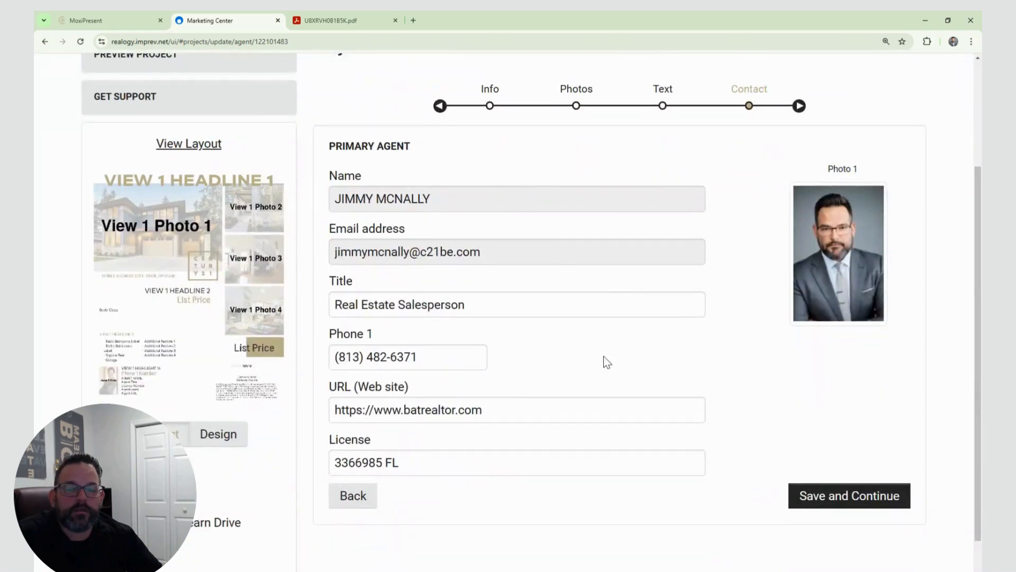
left_click(824, 494)
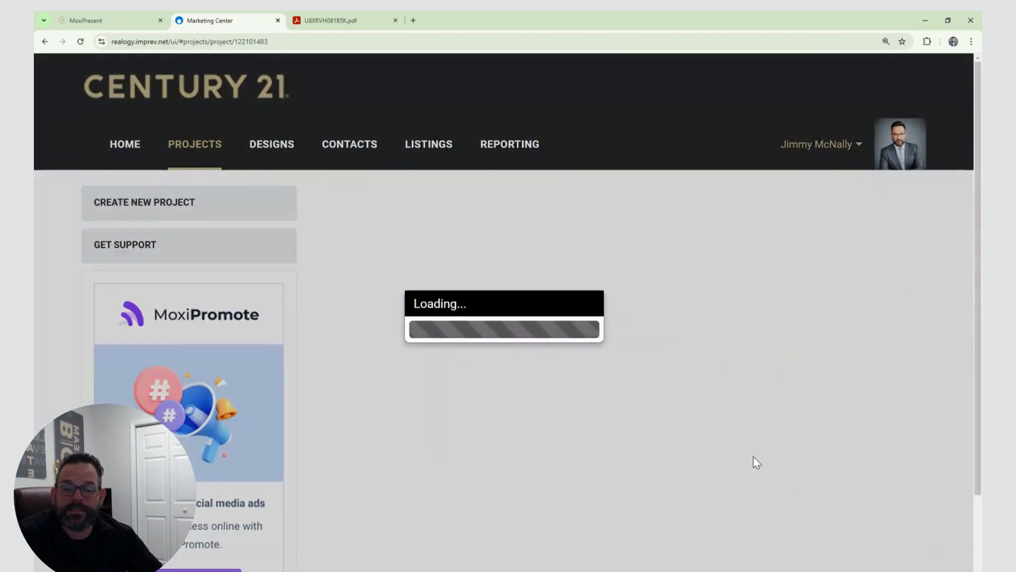
Step: Preview the On The Market flyer, check its layout down to the agent details, and close the preview
scroll(601, 365, "down", 1)
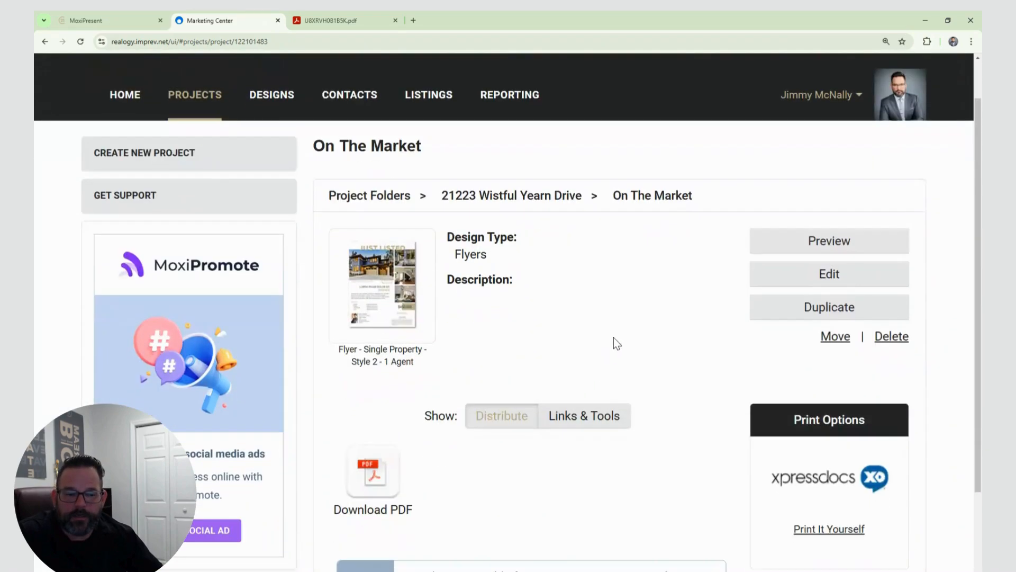
left_click(829, 244)
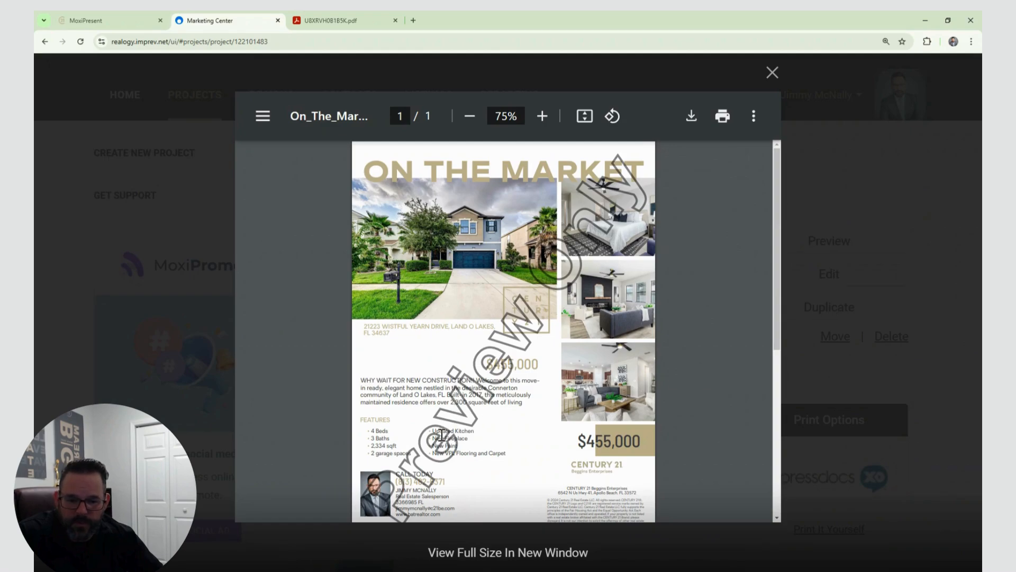
scroll(529, 365, "down", 1)
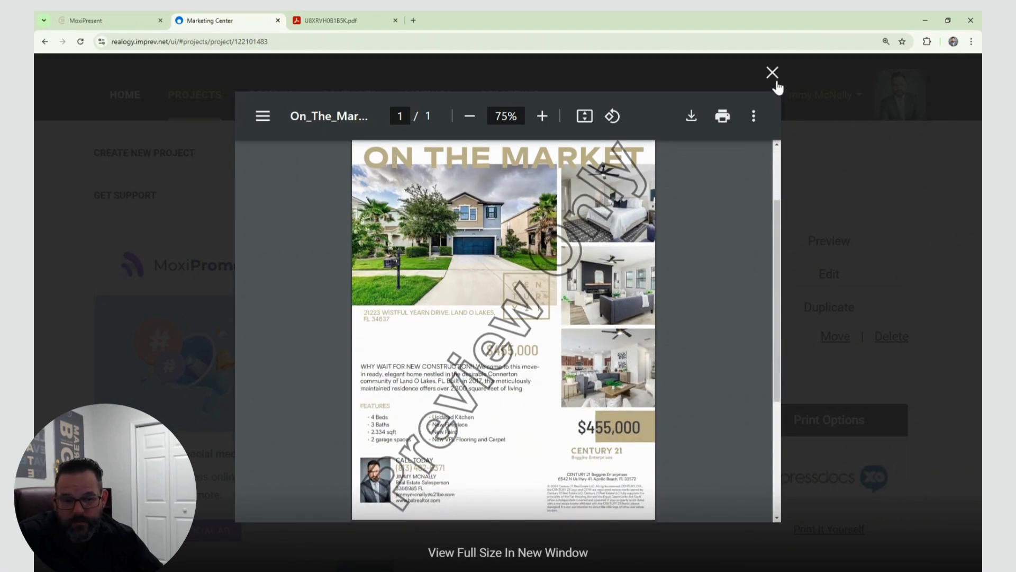
left_click(774, 80)
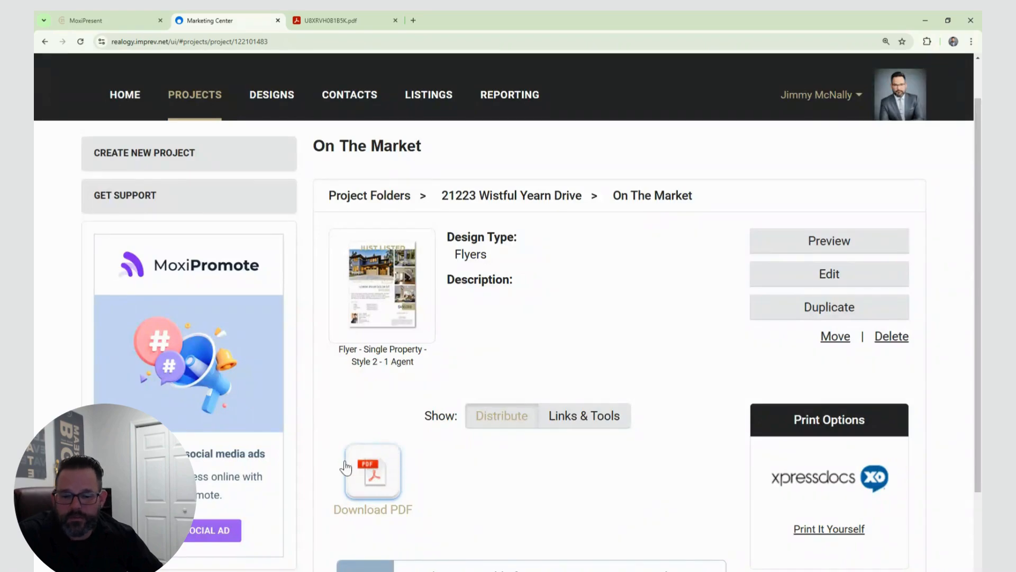
Step: Generate the flyer as a Standard PDF and open the resulting On_The_Market.pdf
left_click(383, 482)
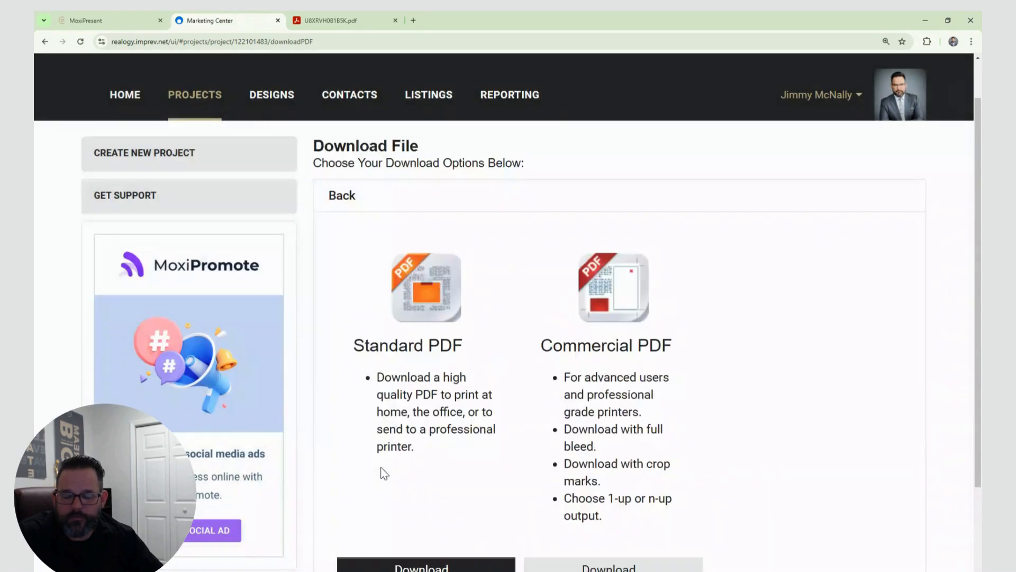
scroll(453, 387, "down", 1)
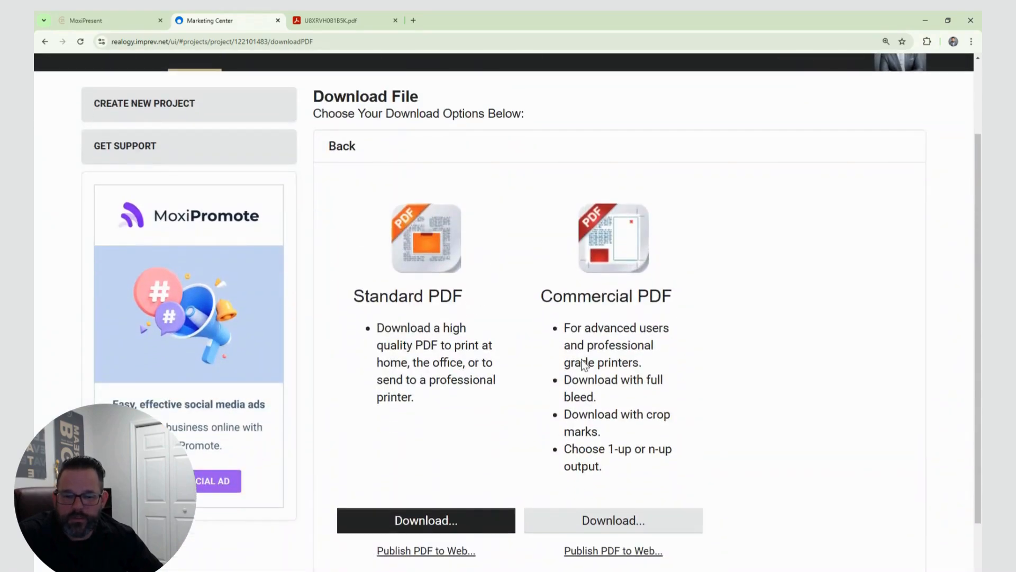
left_click(428, 529)
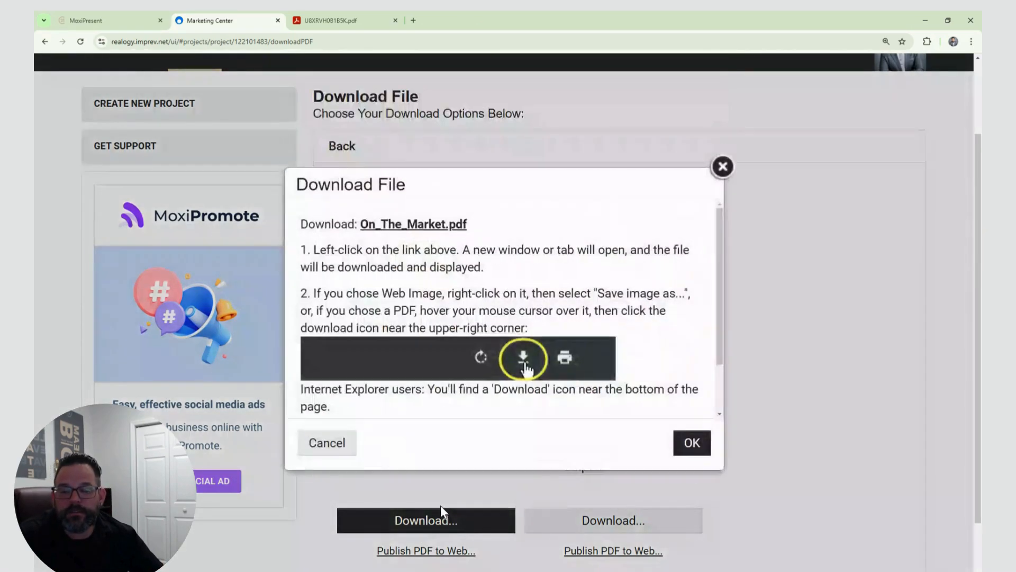
left_click(407, 228)
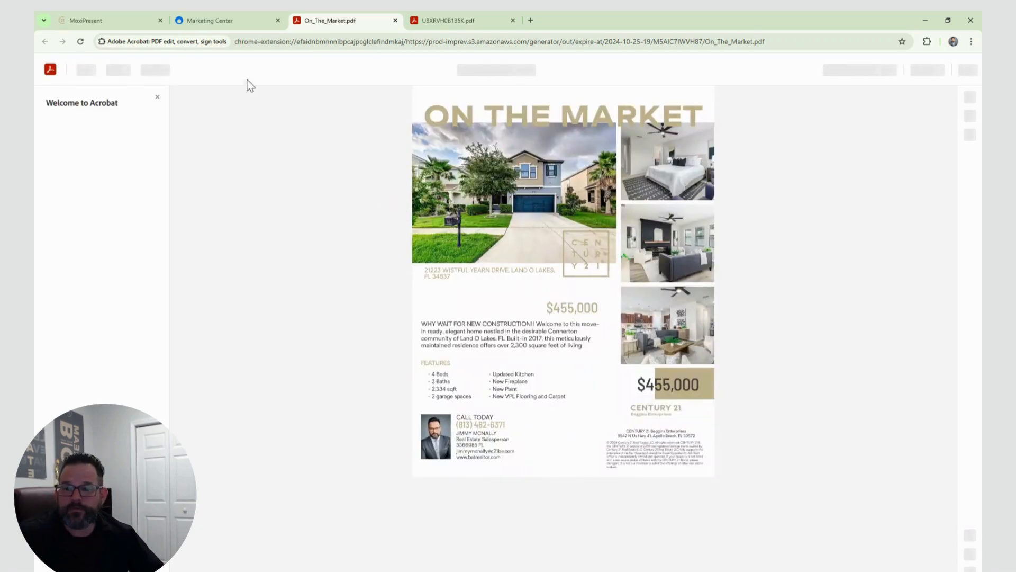
left_click(926, 21)
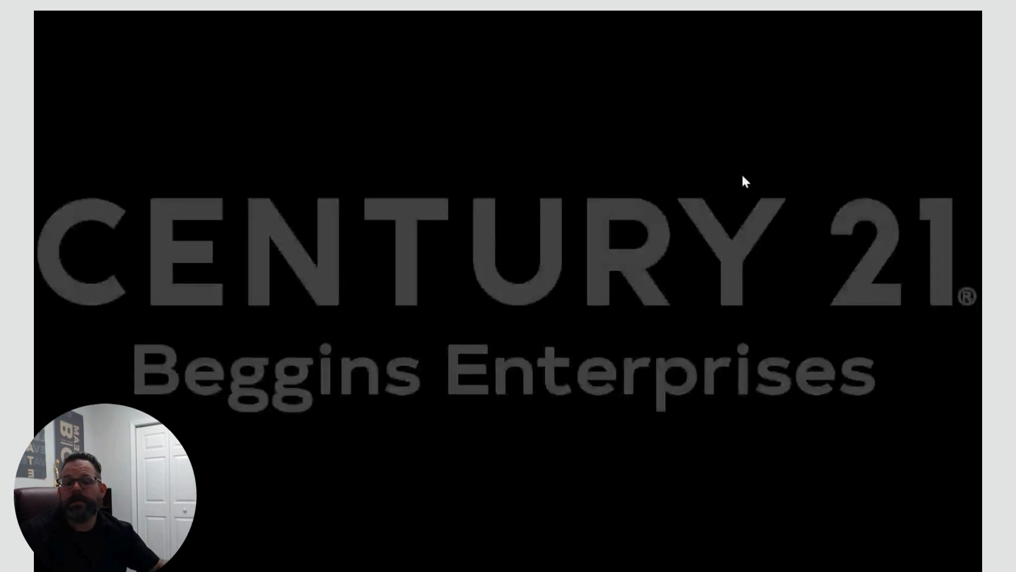